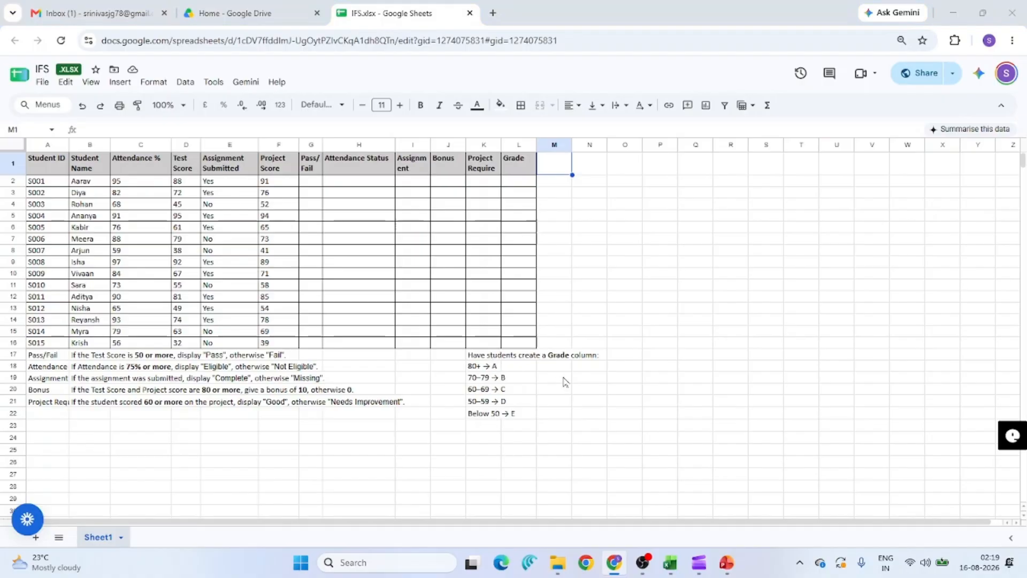
Switch from Google Sheets to the IFS student workbook in Excel.
{"action": "key", "text": "alt+Tab"}
{"action": "key", "text": "alt+Tab"}
{"action": "key", "text": "alt+Tab"}
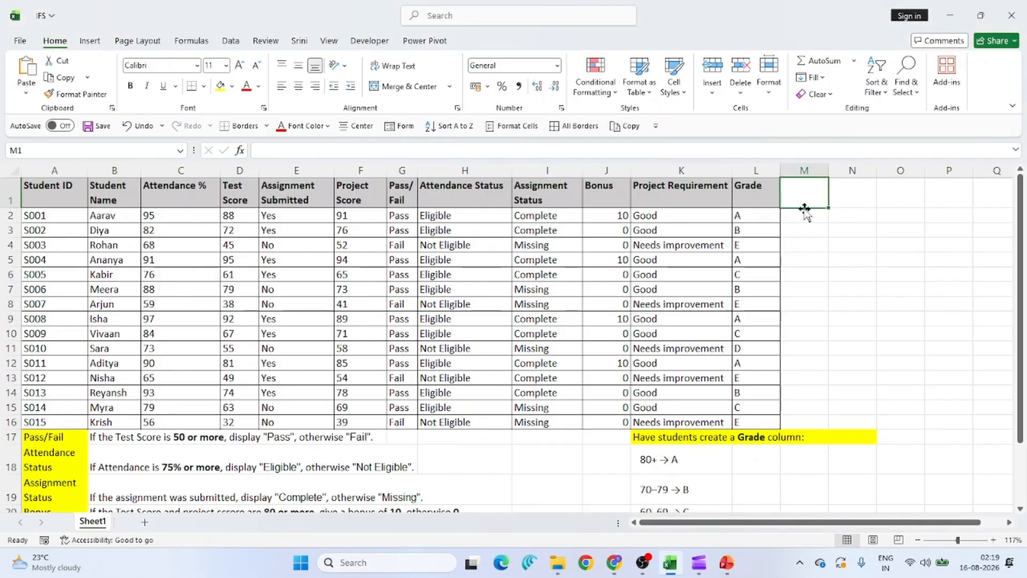
Add a 'Grade 2' header in M1 and review L2's nested IF grade formula unchanged.
{"action": "type", "text": "Grade"}
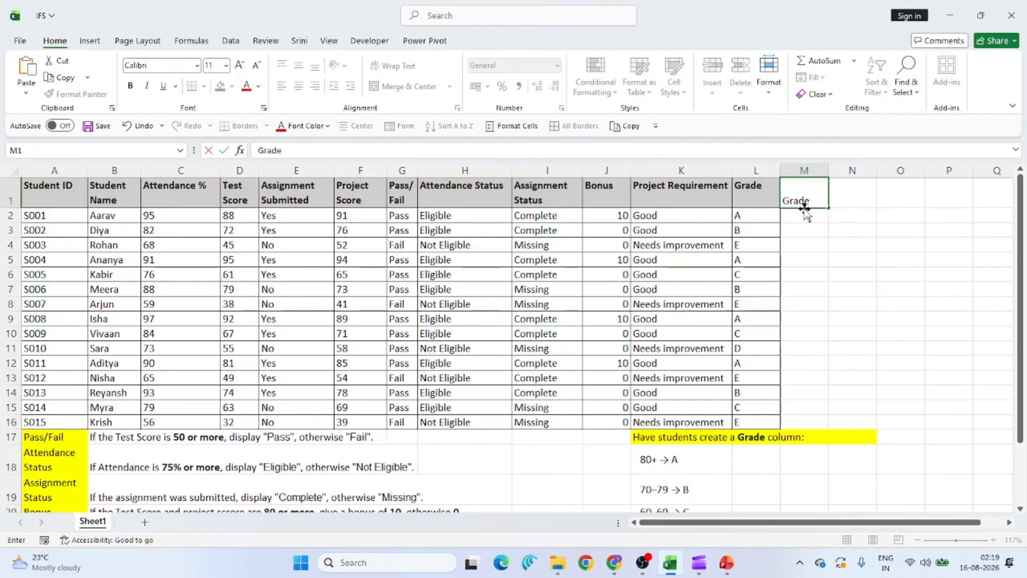
{"action": "type", "text": " 2"}
{"action": "key", "text": "Return"}
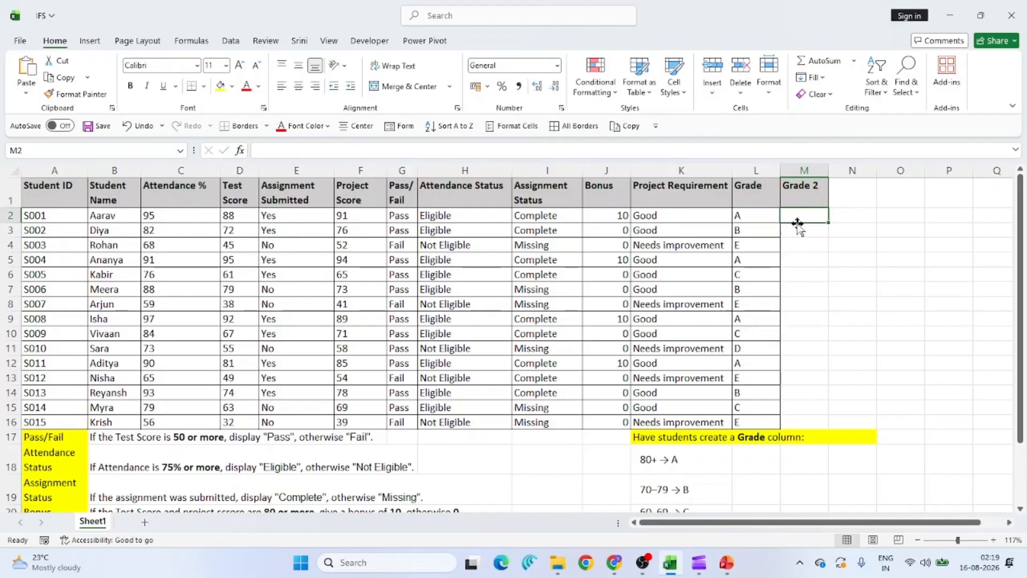
{"action": "left_click", "coordinate": [757, 216]}
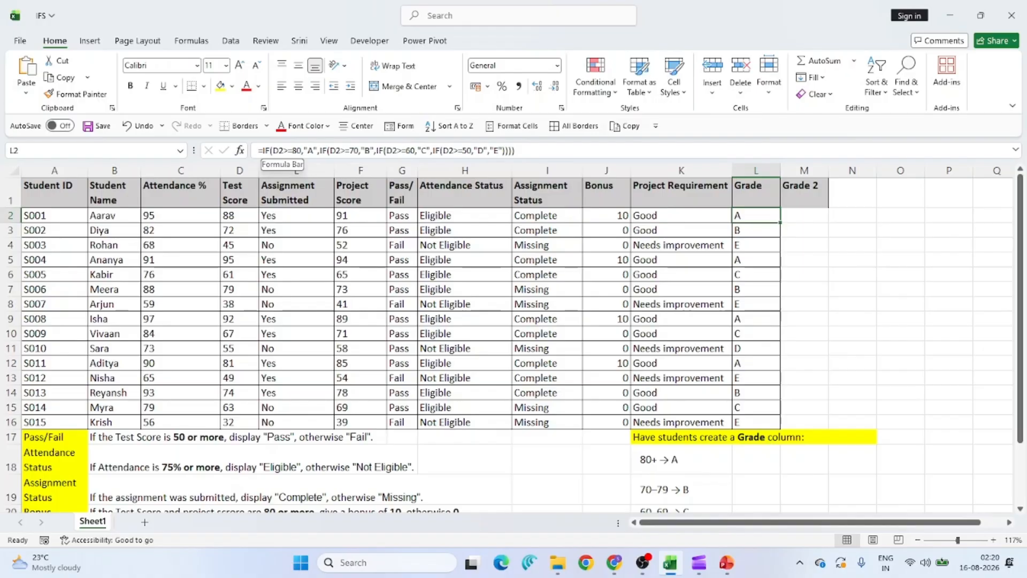
{"action": "left_click", "coordinate": [270, 150]}
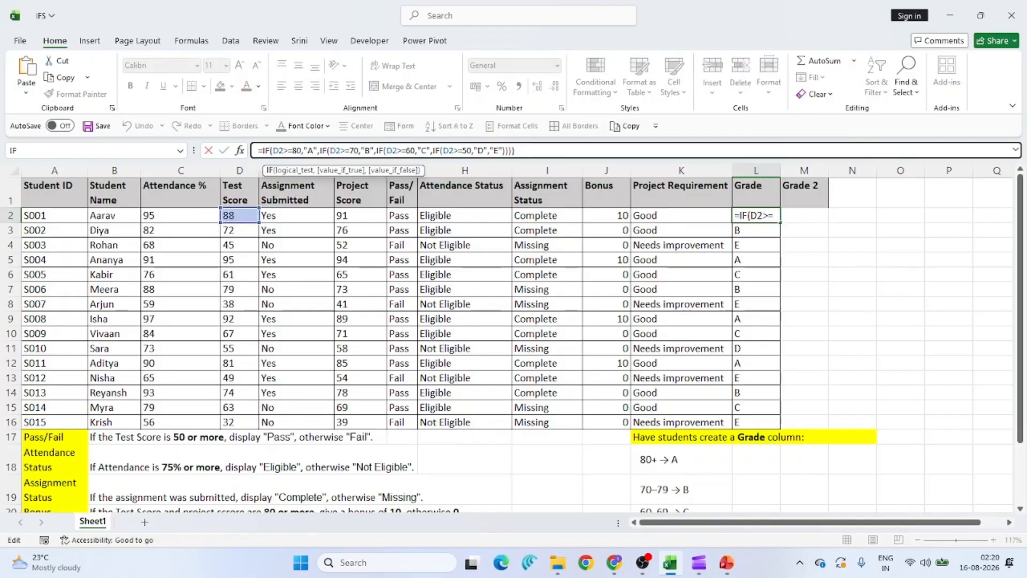
{"action": "left_click", "coordinate": [318, 150]}
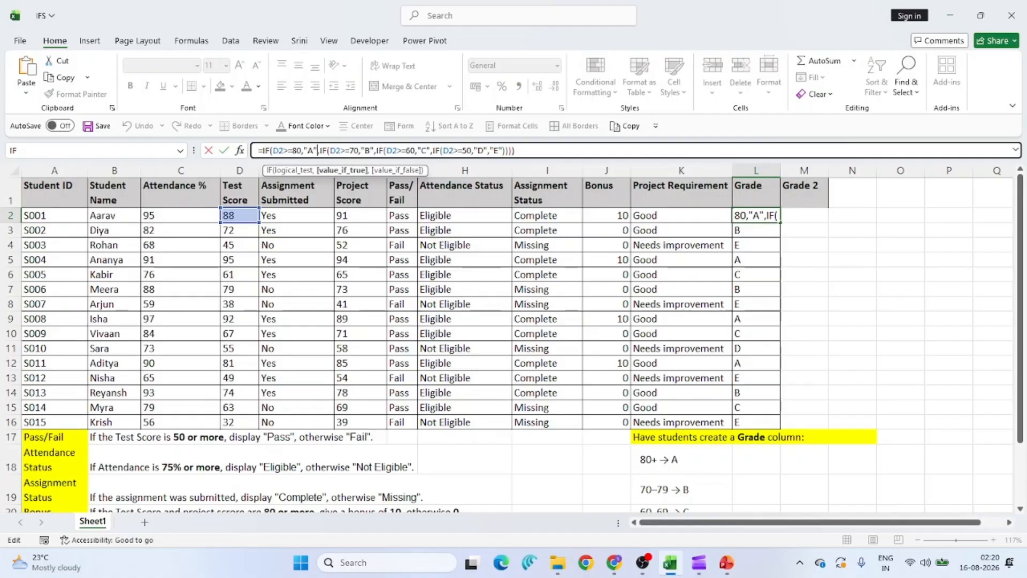
{"action": "key", "text": "Escape"}
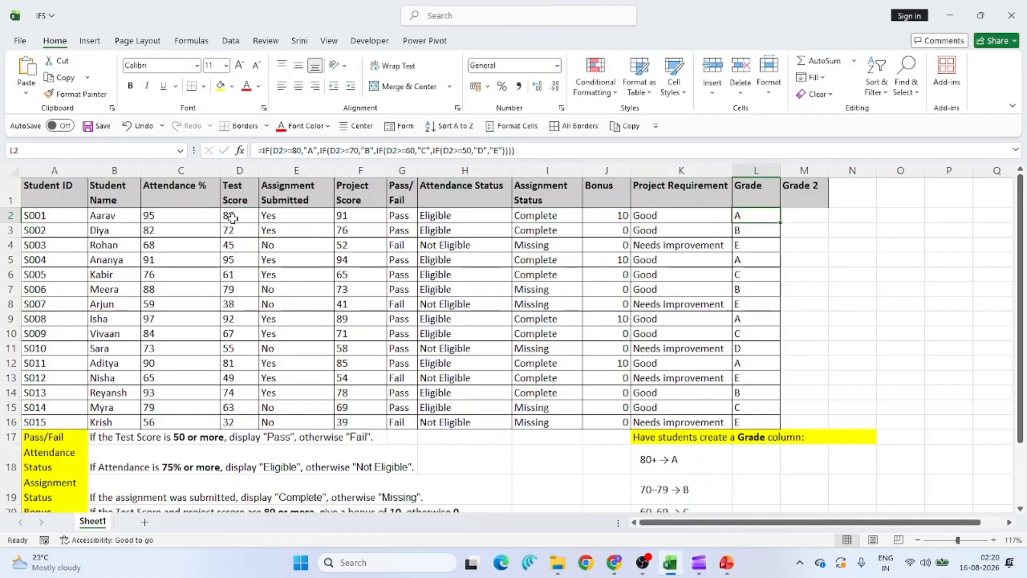
Review Test Scores D2:D16 and correct the K22 note to read 'Below 50 → E'.
{"action": "left_click_drag", "start_coordinate": [233, 218], "coordinate": [246, 422]}
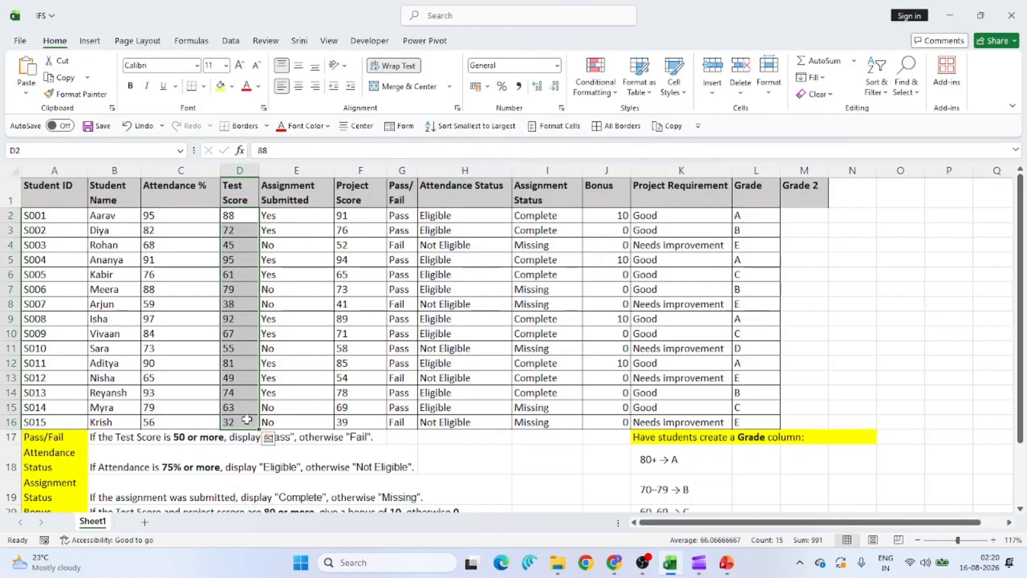
{"action": "scroll", "coordinate": [677, 481], "scroll_direction": "down", "scroll_amount": 1}
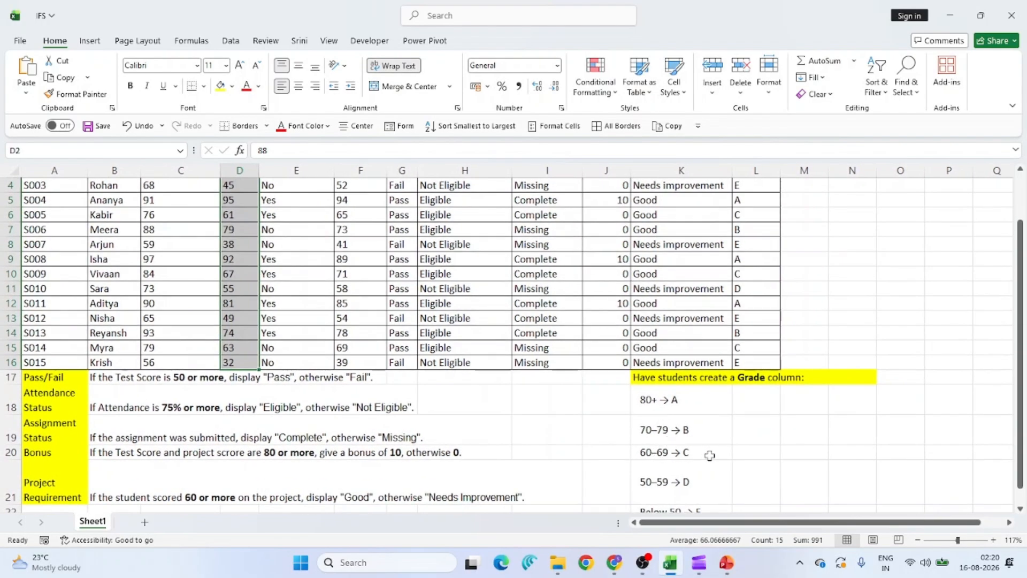
{"action": "scroll", "coordinate": [657, 481], "scroll_direction": "down", "scroll_amount": 1}
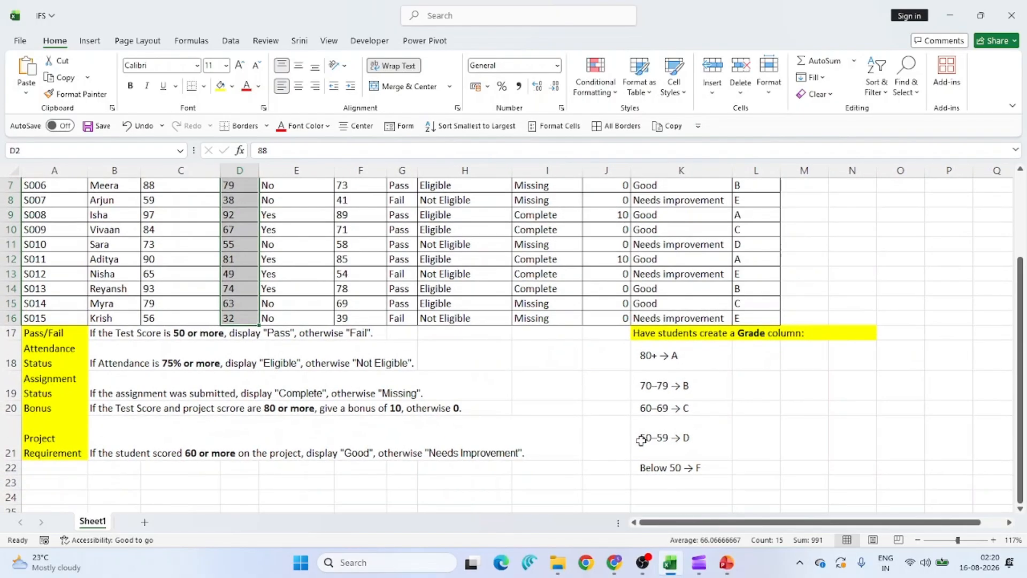
{"action": "left_click", "coordinate": [678, 469]}
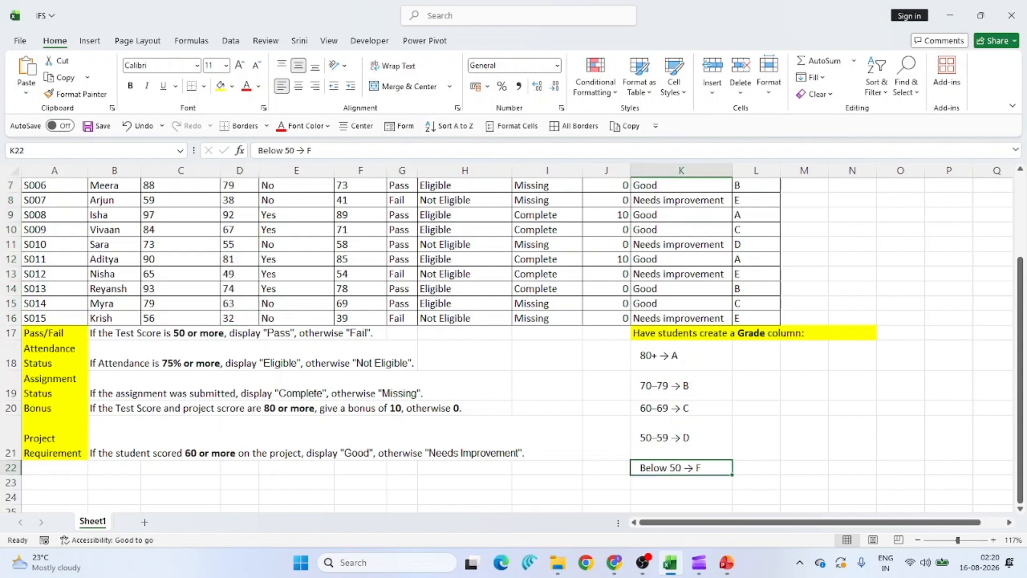
{"action": "left_click", "coordinate": [321, 150]}
{"action": "key", "text": "BackSpace"}
{"action": "type", "text": "E"}
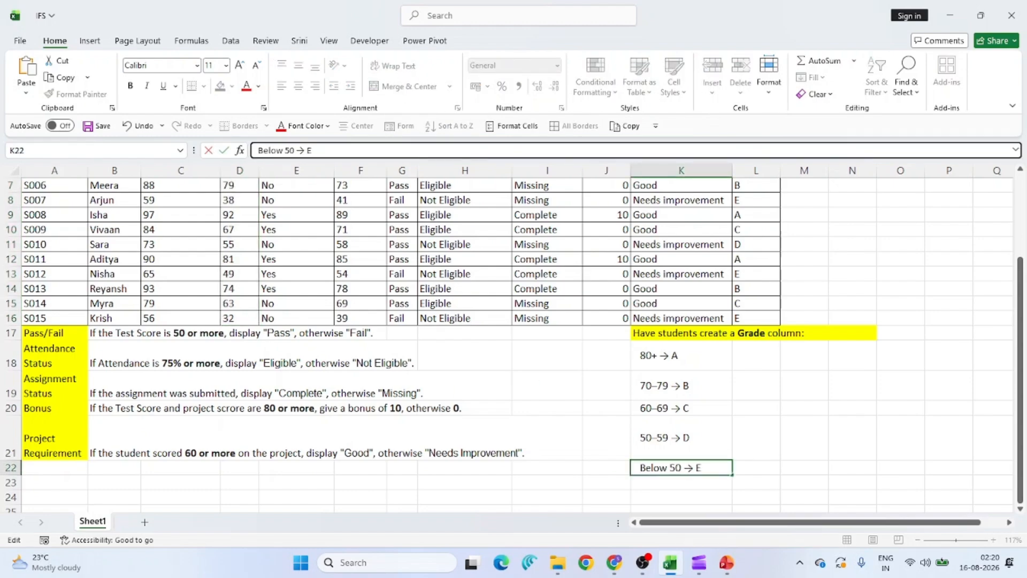
{"action": "key", "text": "Return"}
{"action": "scroll", "coordinate": [763, 251], "scroll_direction": "up", "scroll_amount": 2}
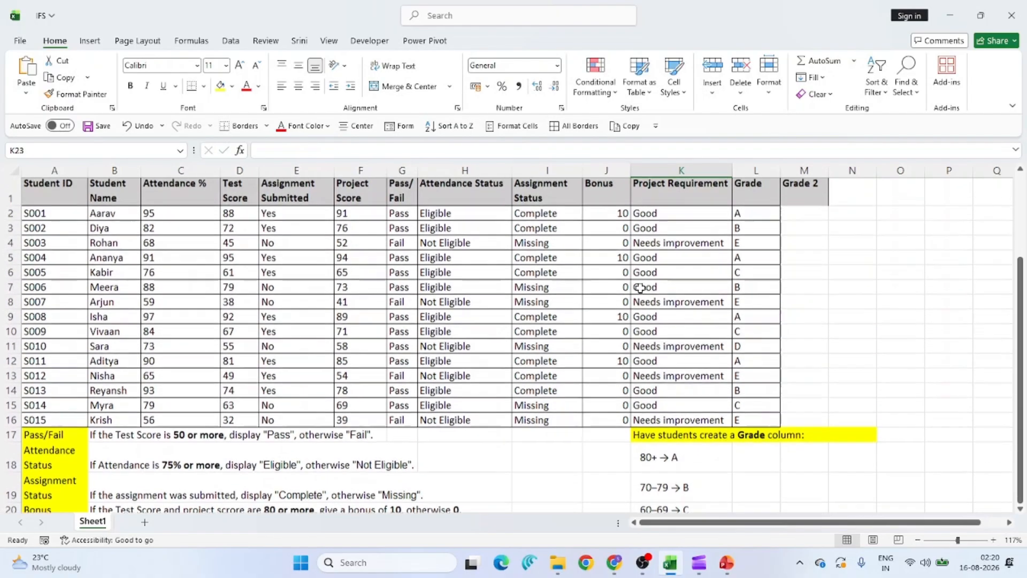
{"action": "left_click", "coordinate": [797, 214]}
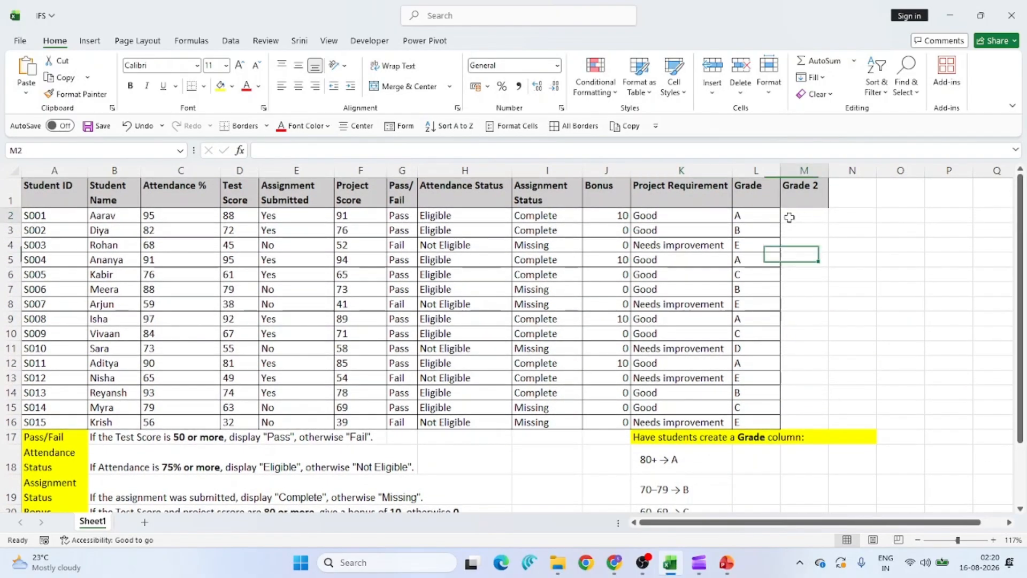
Begin M2's formula as =IFS(D2>=80,"A", for the top grade condition.
{"action": "type", "text": "=ifs"}
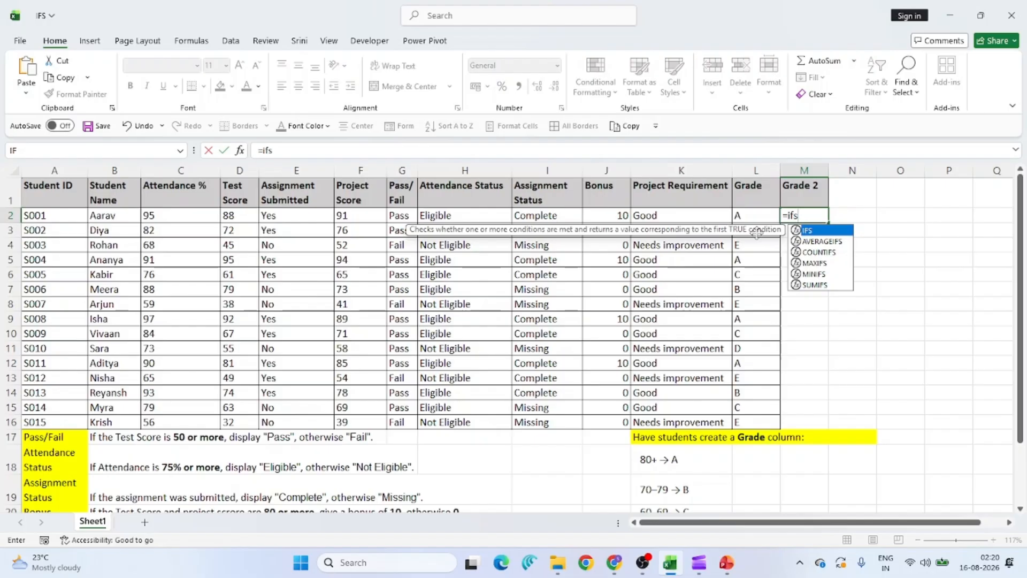
{"action": "key", "text": "Tab"}
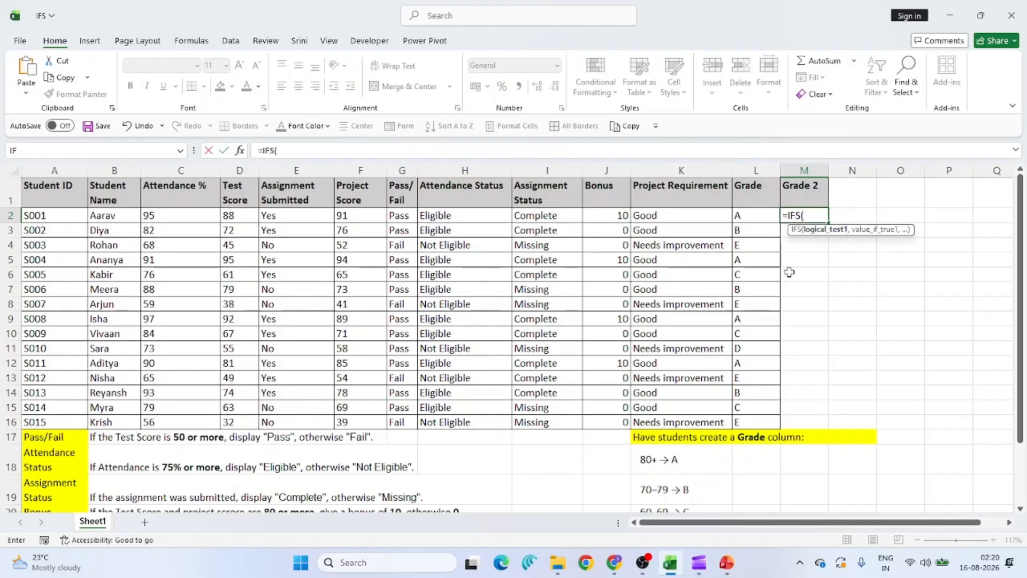
{"action": "left_click", "coordinate": [239, 219]}
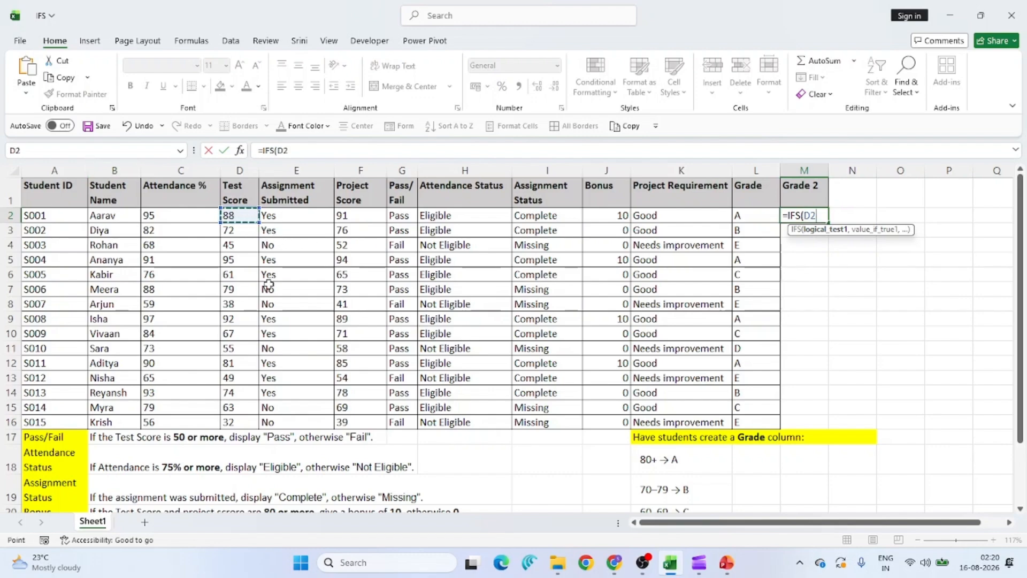
{"action": "type", "text": ">=80"}
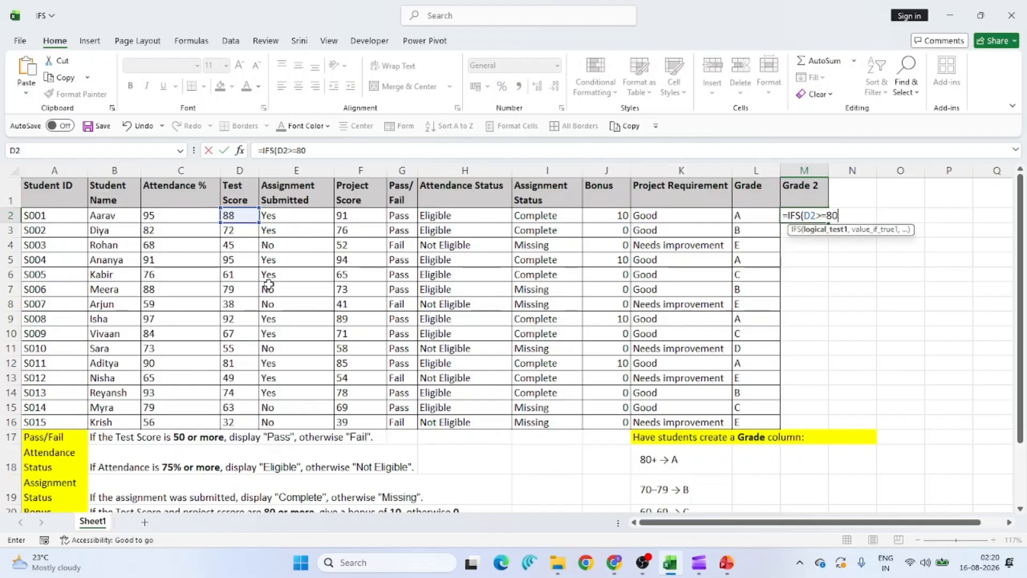
{"action": "type", "text": ","}
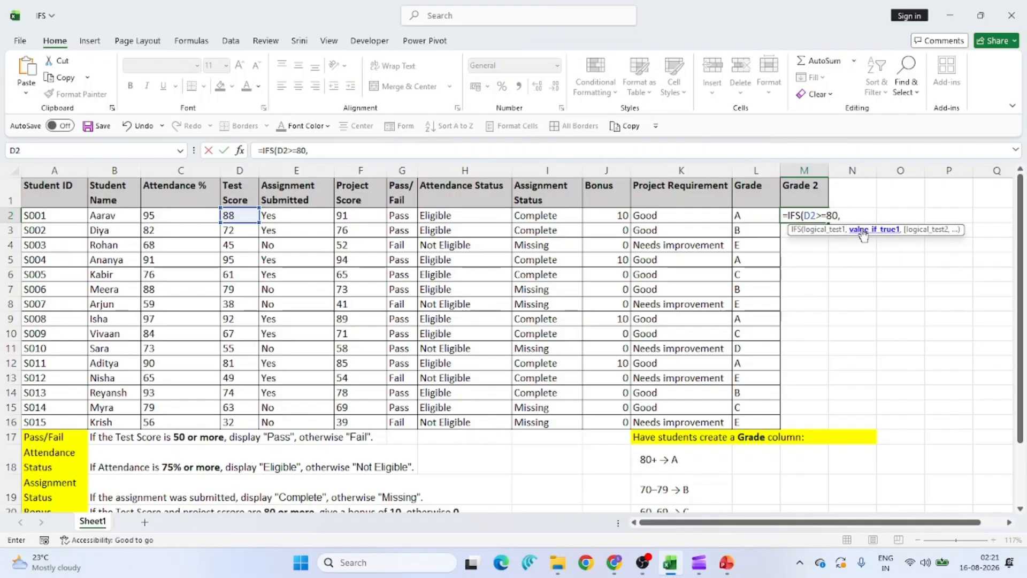
{"action": "type", "text": "\"A\","}
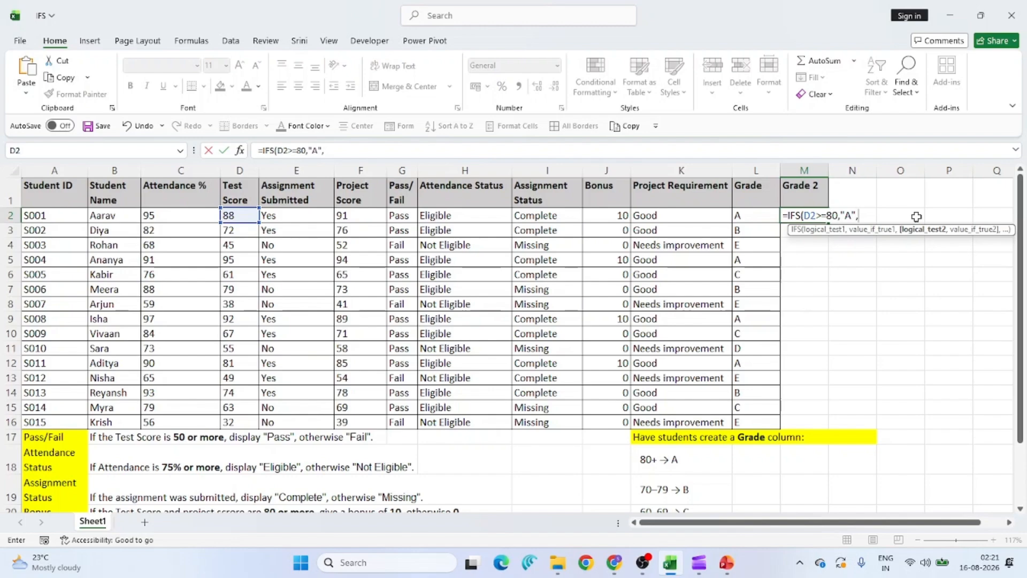
Add D2>=70 → "B" and D2>=60 → "C" on separate lines, starting a fourth D2 line.
{"action": "key", "text": "alt+Return"}
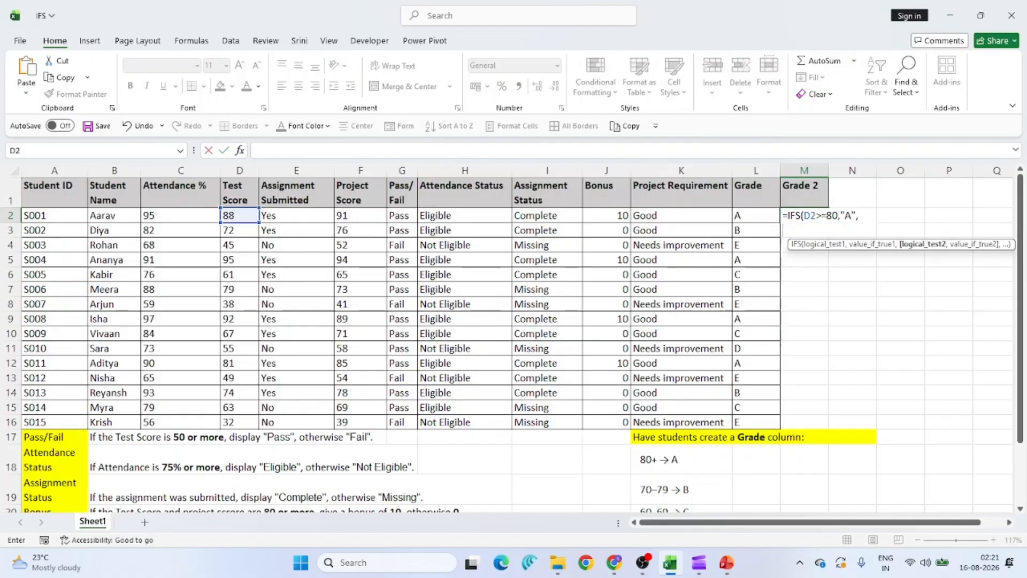
{"action": "type", "text": "D2>"}
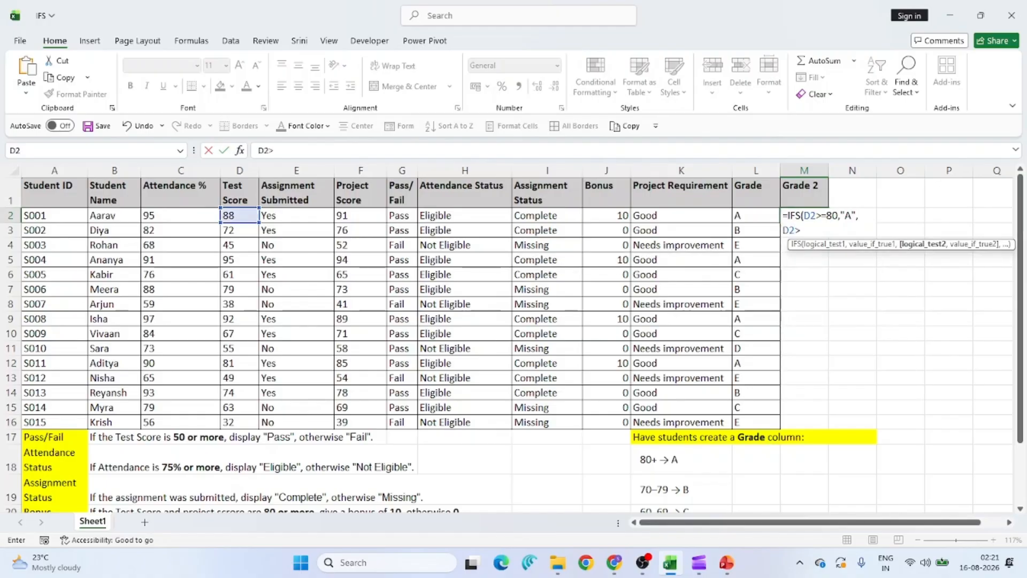
{"action": "type", "text": "=70,\""}
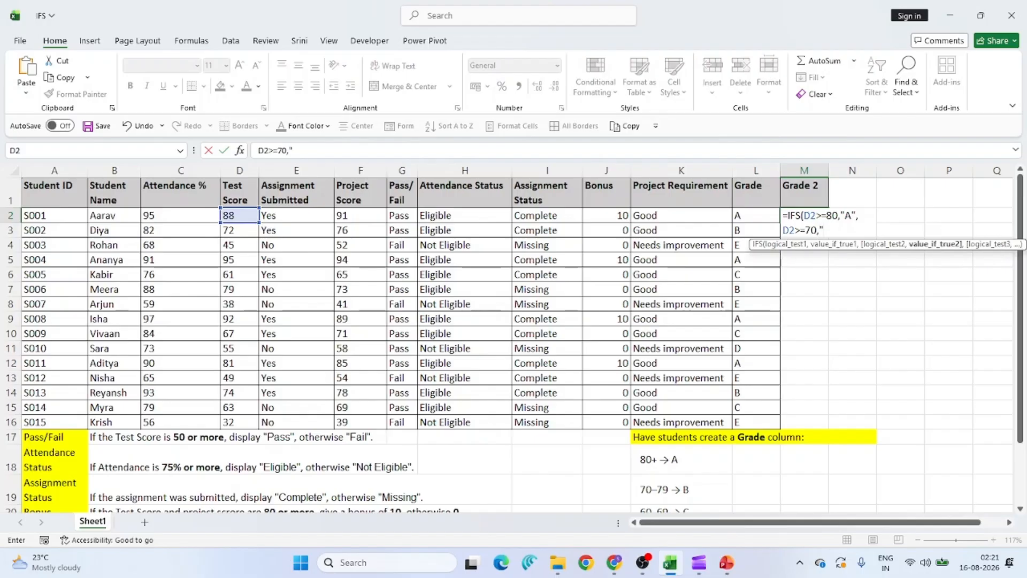
{"action": "type", "text": "B\","}
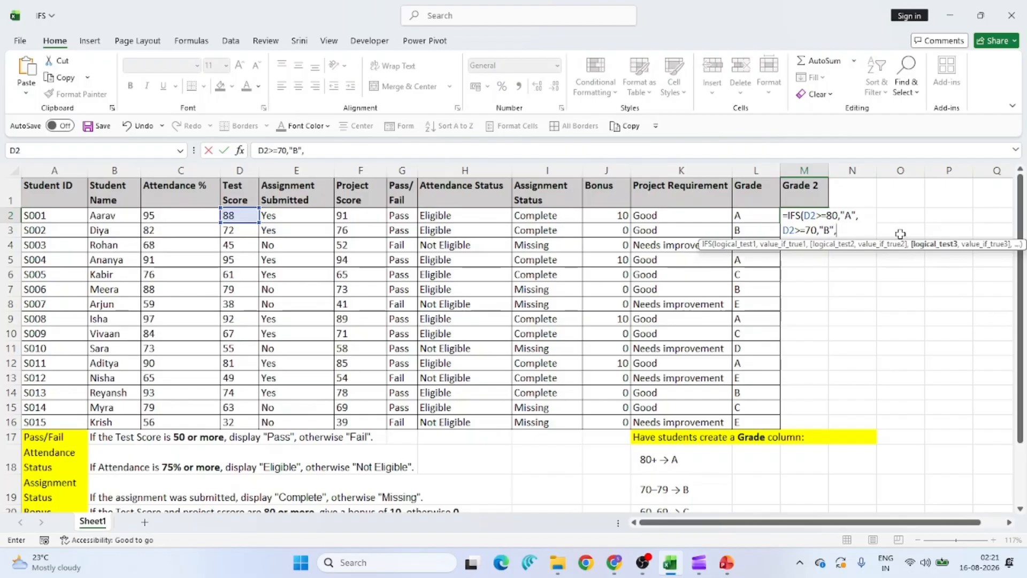
{"action": "key", "text": "alt+Return"}
{"action": "type", "text": "D"}
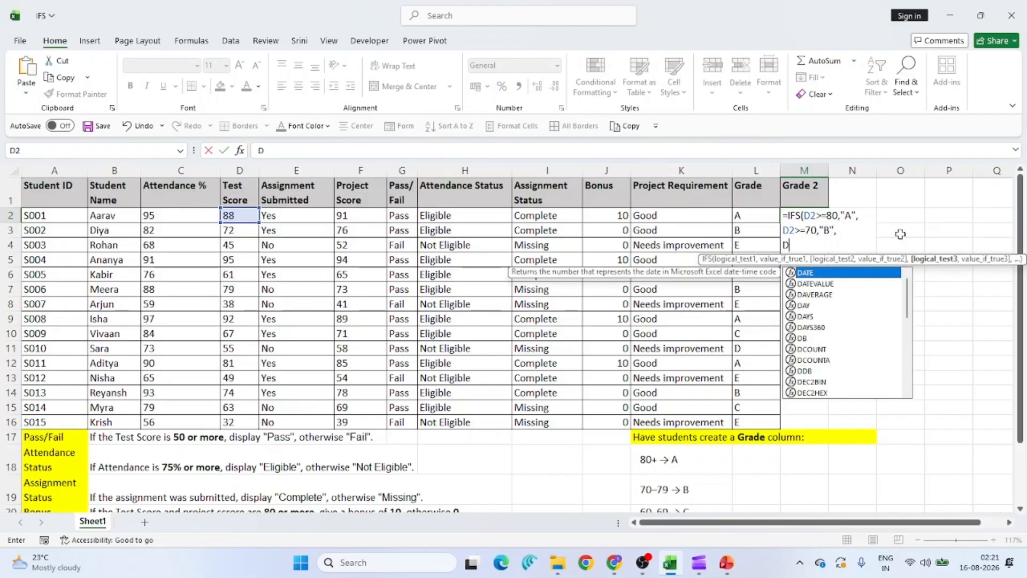
{"action": "type", "text": "2>="}
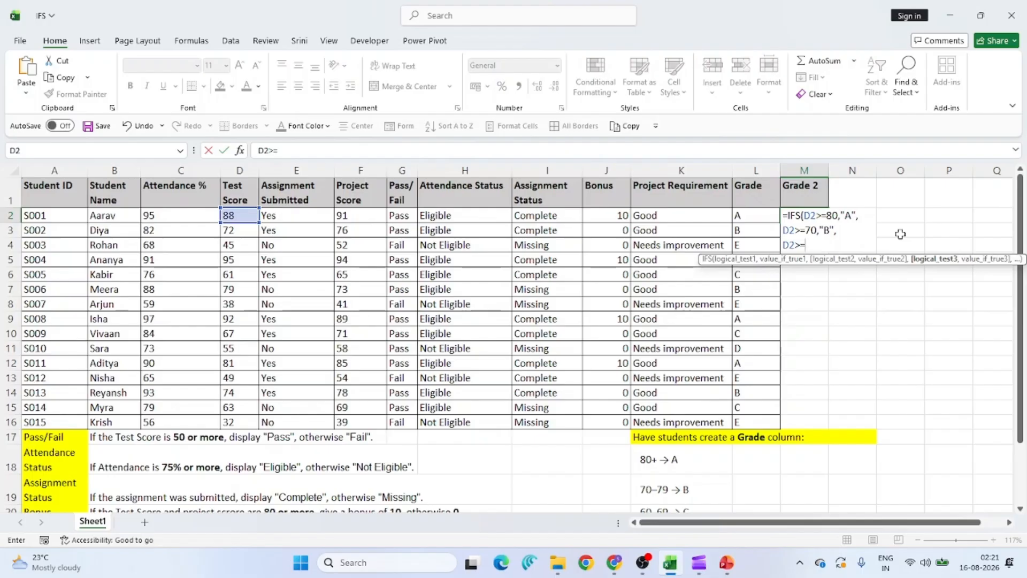
{"action": "type", "text": "60,\""}
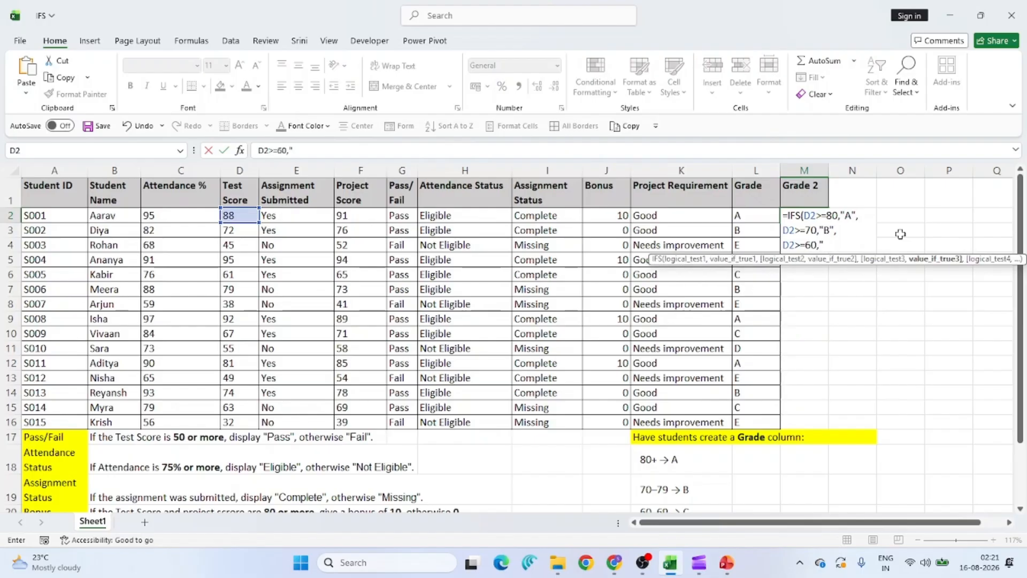
{"action": "type", "text": "C\","}
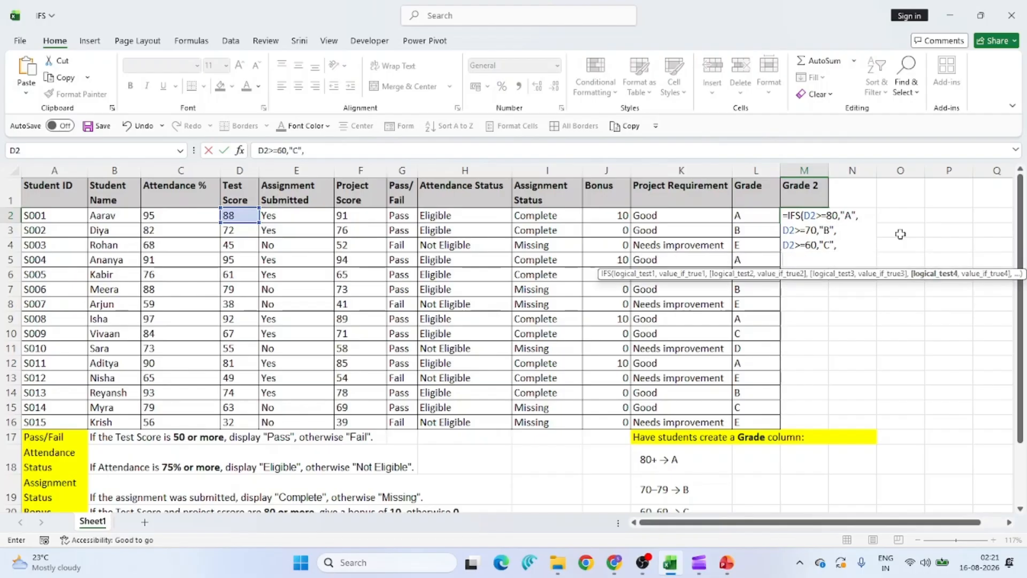
{"action": "key", "text": "alt+Return"}
{"action": "type", "text": "D2"}
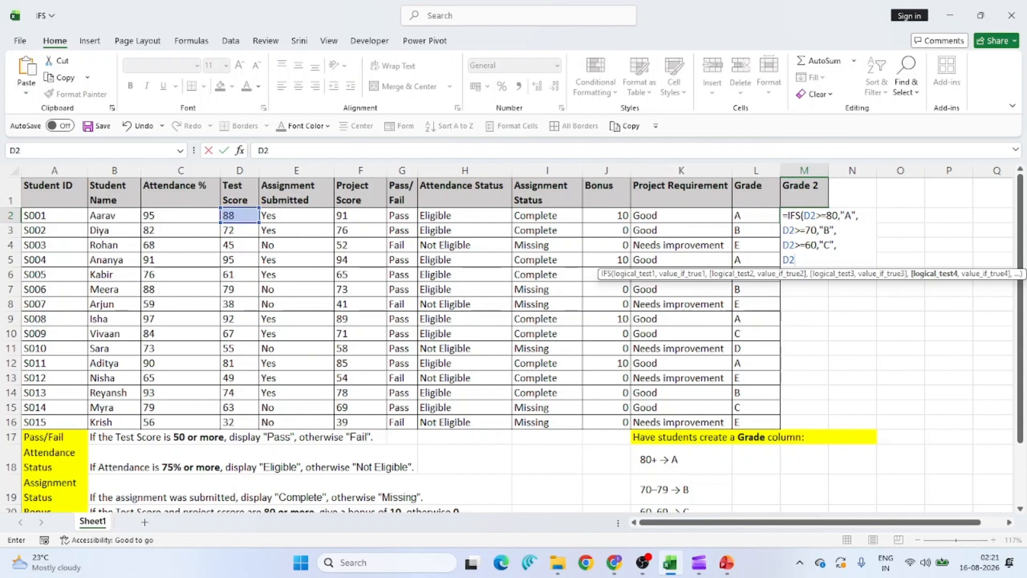
Finish M2's IFS with D2>=50 → "D" and D2<50 → "E", giving grade A.
{"action": "type", "text": ">=50,"}
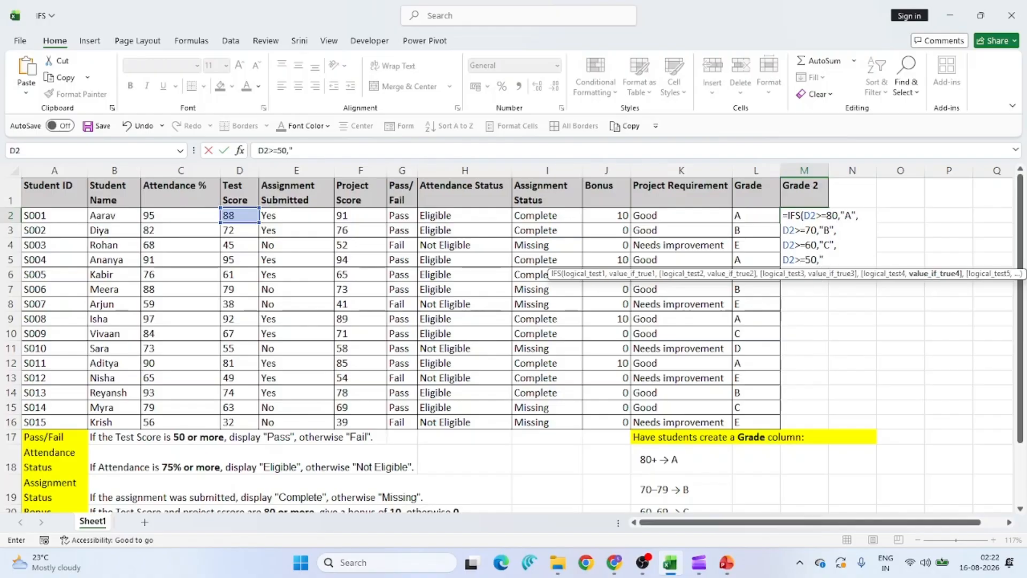
{"action": "type", "text": "\"D\","}
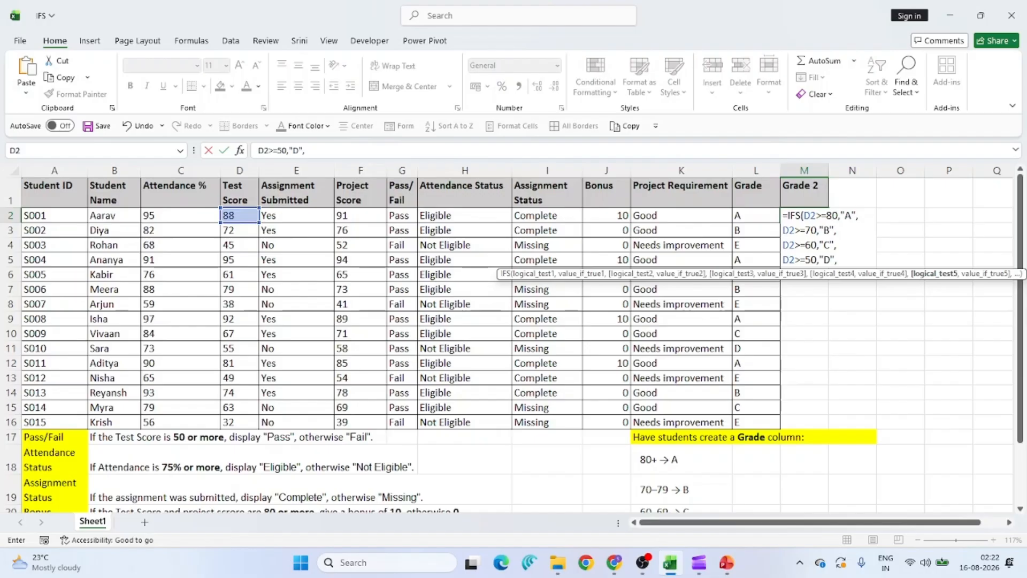
{"action": "type", "text": "D2<50"}
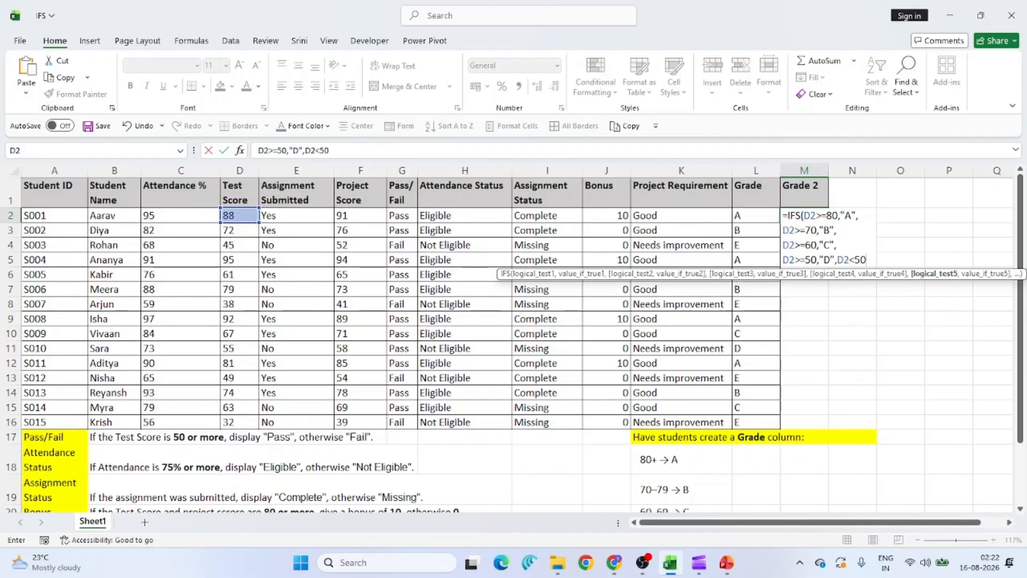
{"action": "type", "text": ",\""}
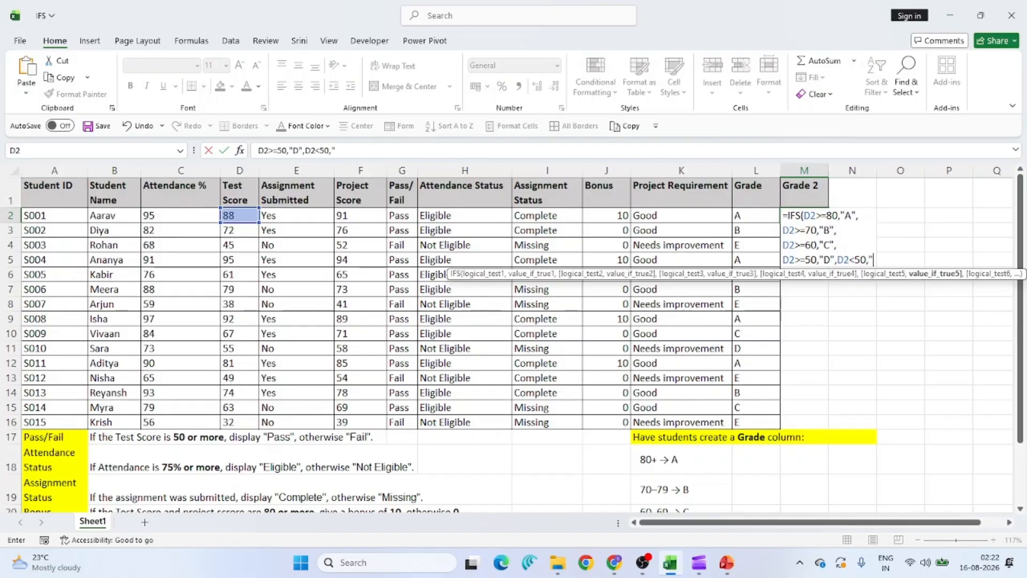
{"action": "type", "text": "E\")"}
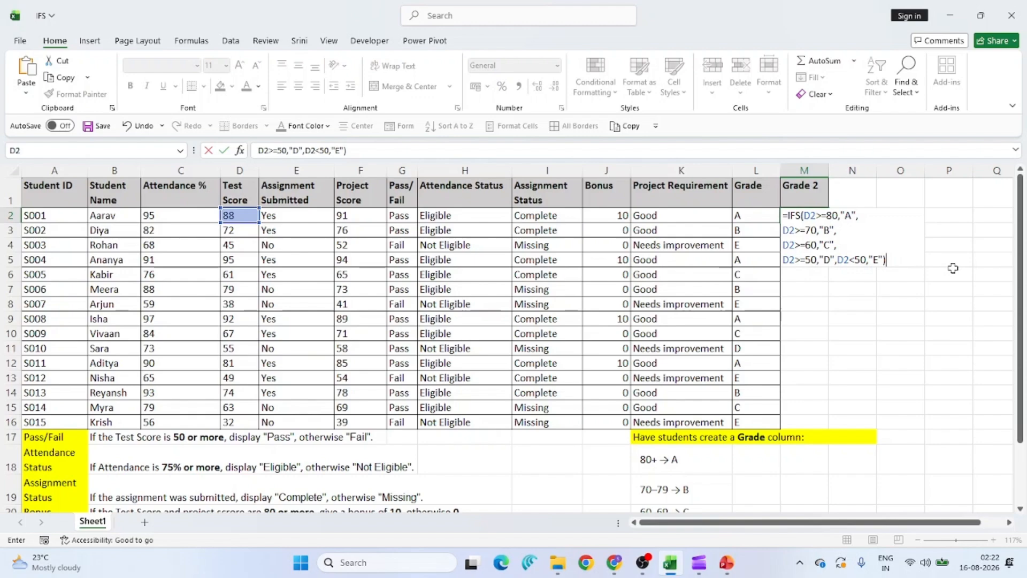
{"action": "key", "text": "Return"}
{"action": "left_click", "coordinate": [806, 217]}
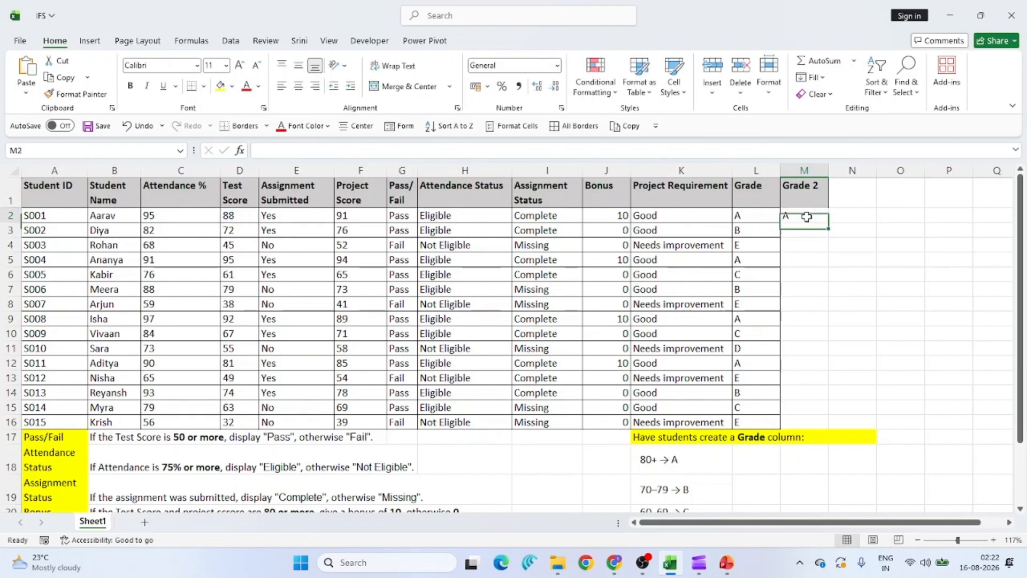
Insert a line break in M2's formula so D2<50 → "E" sits on its own line.
{"action": "double_click", "coordinate": [807, 216]}
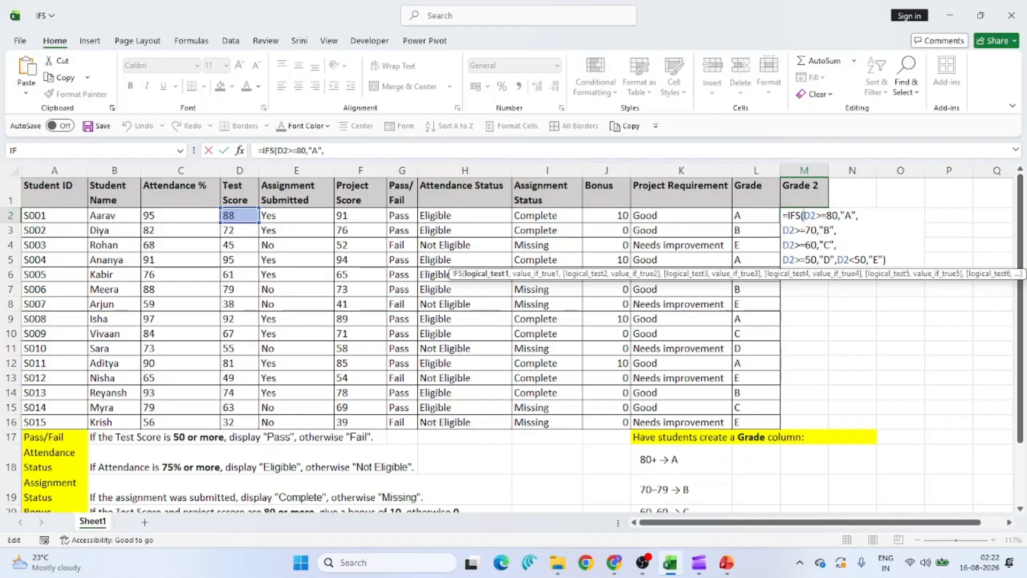
{"action": "left_click", "coordinate": [833, 260]}
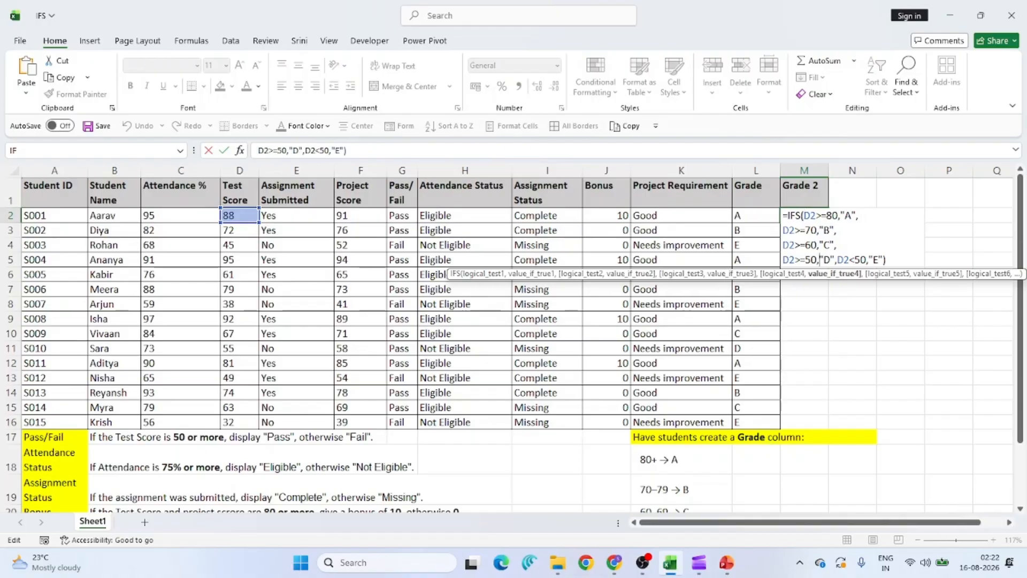
{"action": "key", "text": "alt+Return"}
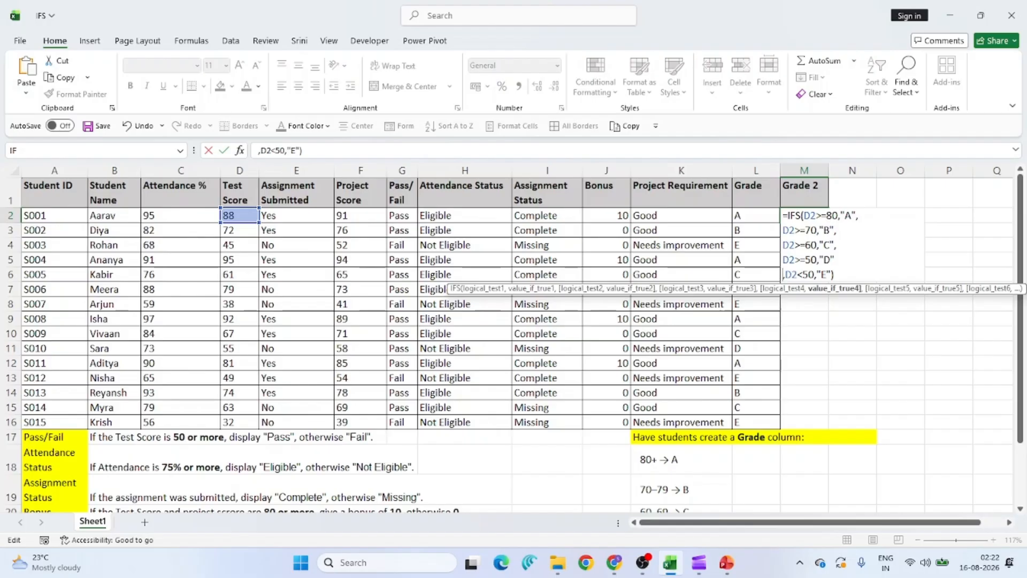
{"action": "key", "text": "Return"}
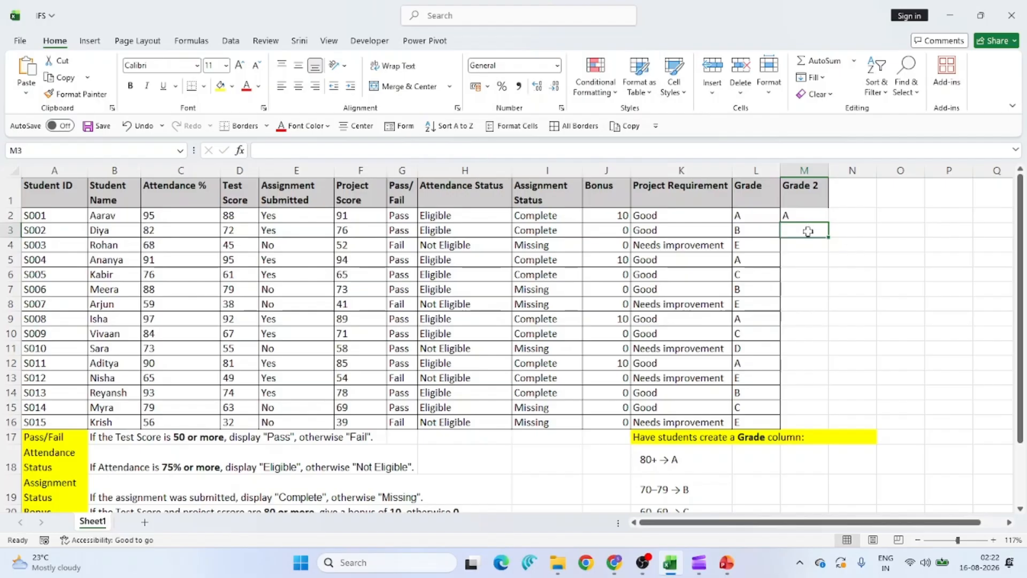
Enter an IFS grading formula in M3 on D3 with 80/70/60/50 cut-offs and TRUE,"E" catch-all.
{"action": "type", "text": "=i"}
{"action": "type", "text": "fs"}
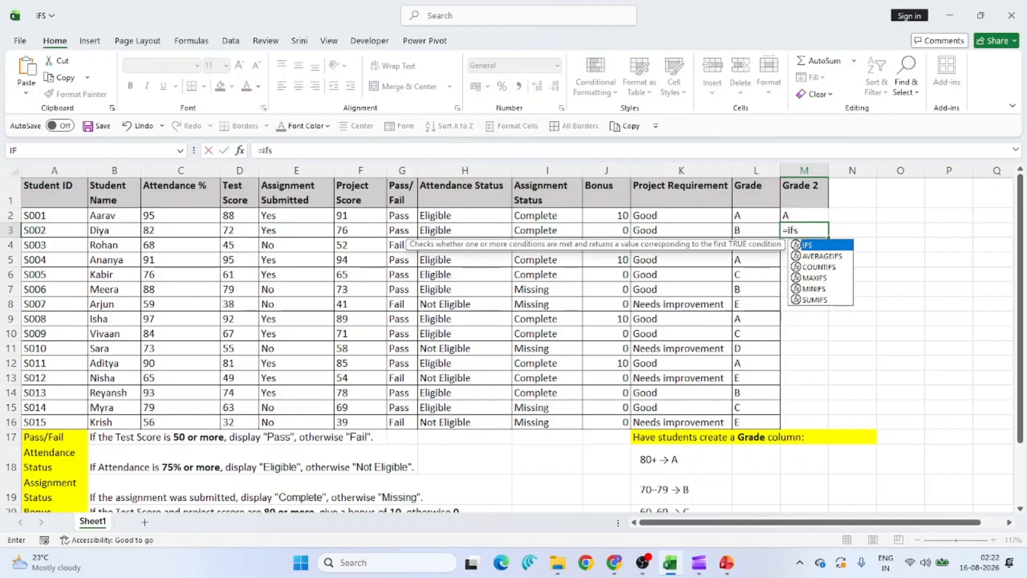
{"action": "key", "text": "Tab"}
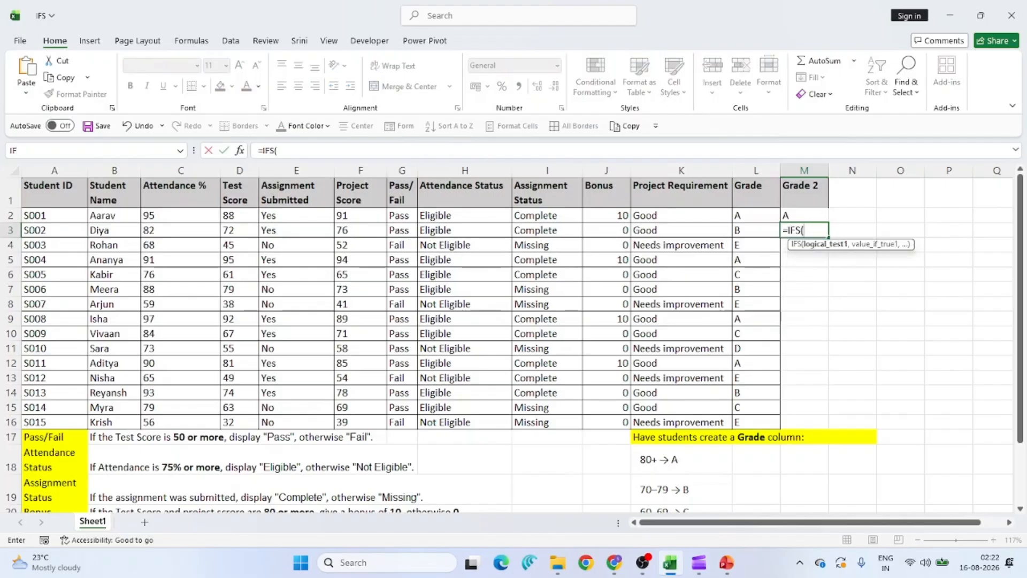
{"action": "left_click", "coordinate": [251, 229]}
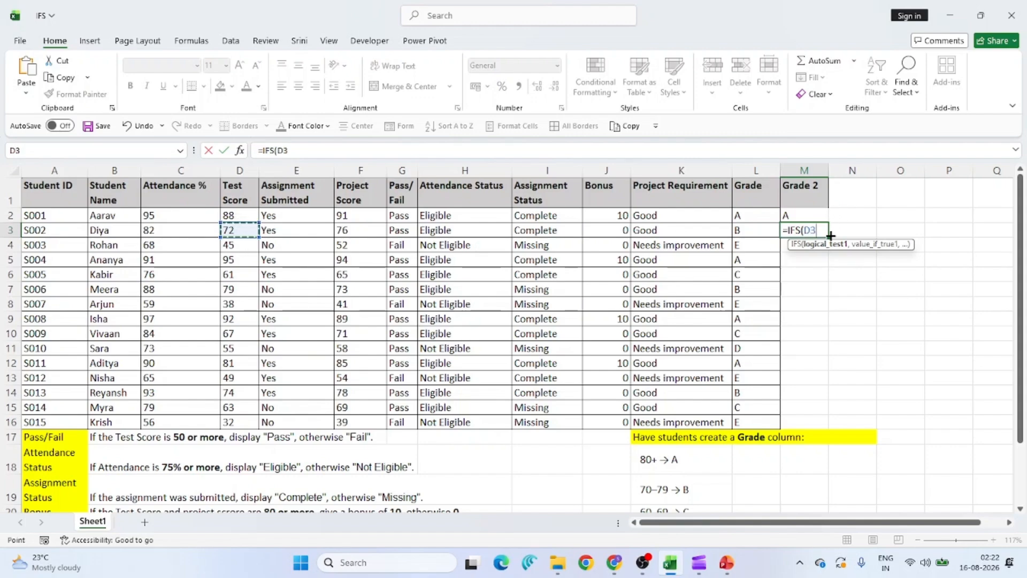
{"action": "type", "text": ">=80,\"A"}
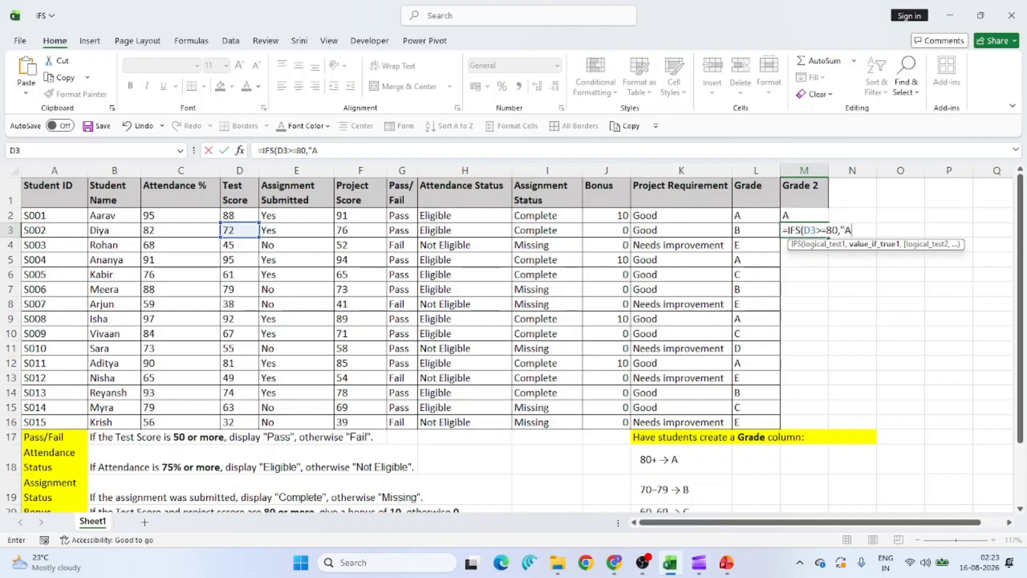
{"action": "type", "text": "\","}
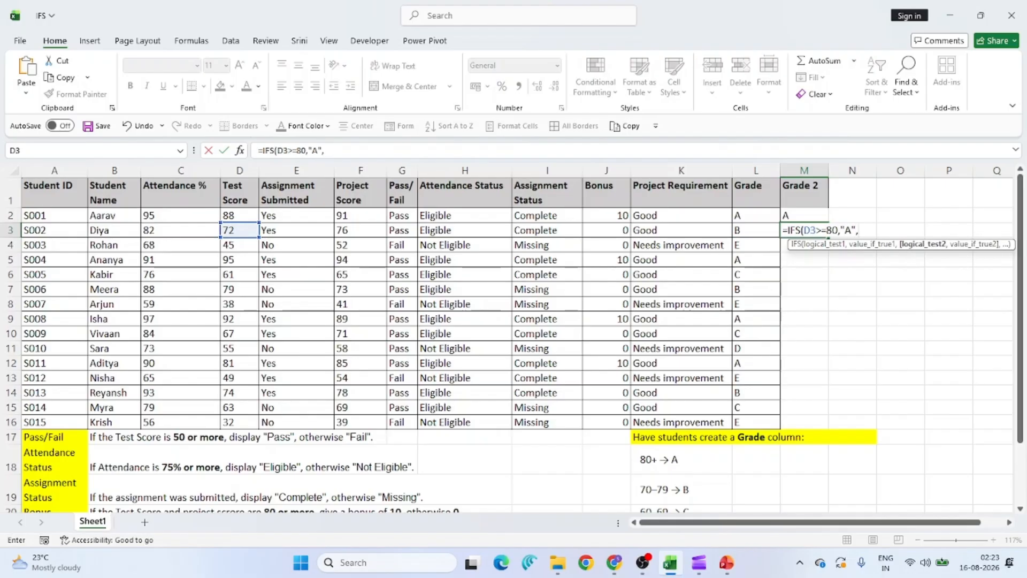
{"action": "type", "text": "D2"}
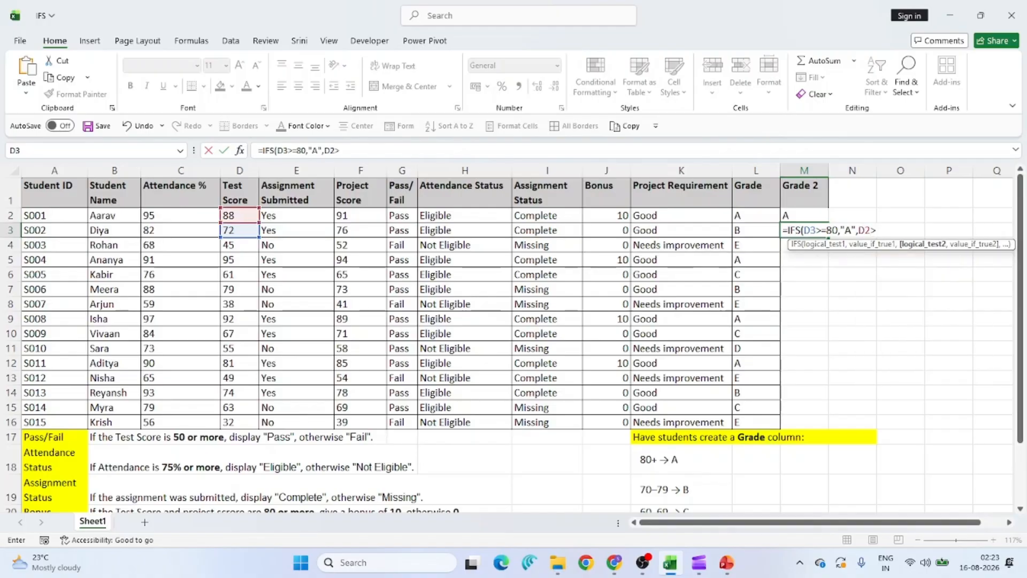
{"action": "type", "text": ">=70,"}
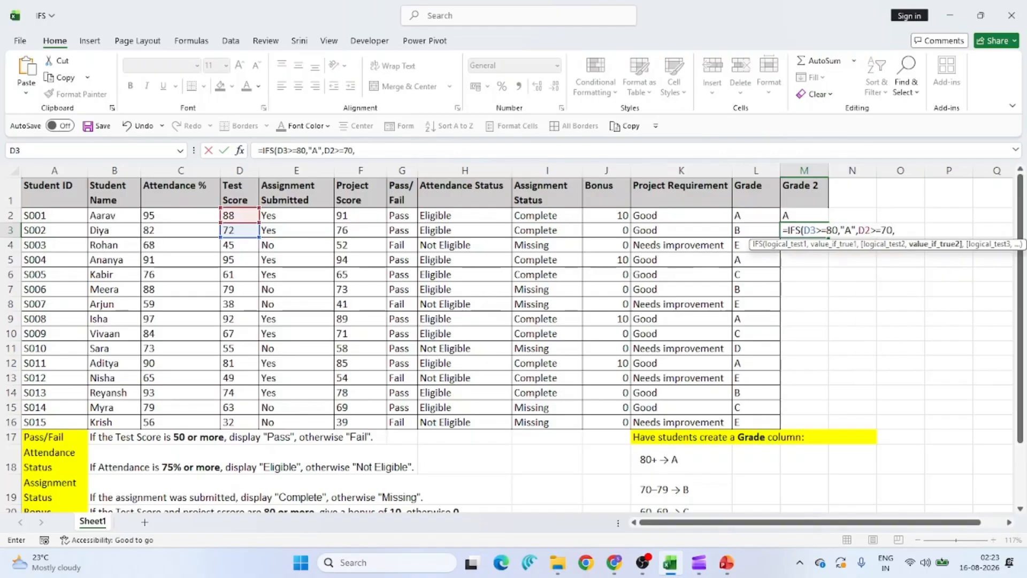
{"action": "type", "text": "\"D,"}
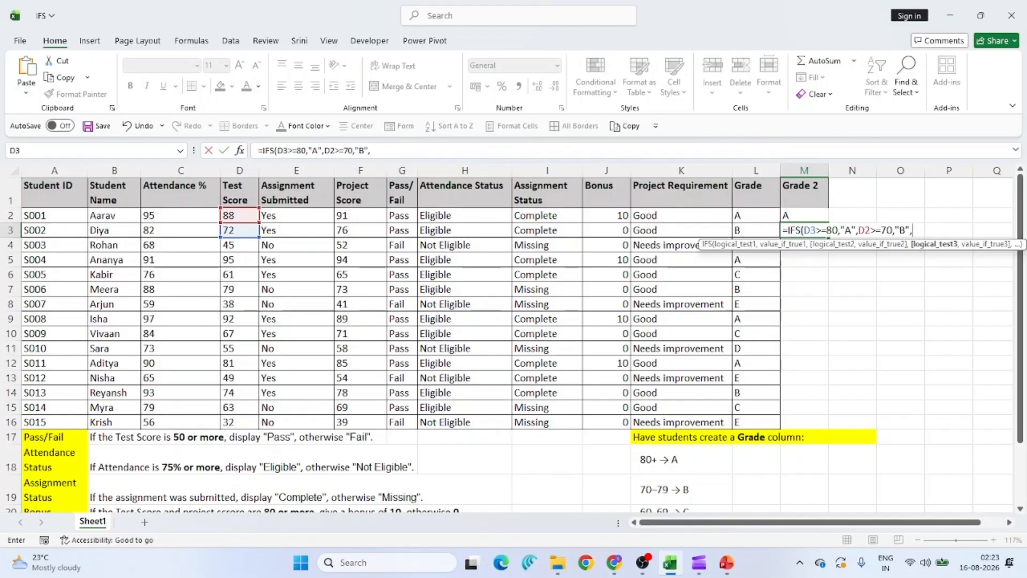
{"action": "type", "text": "D2>"}
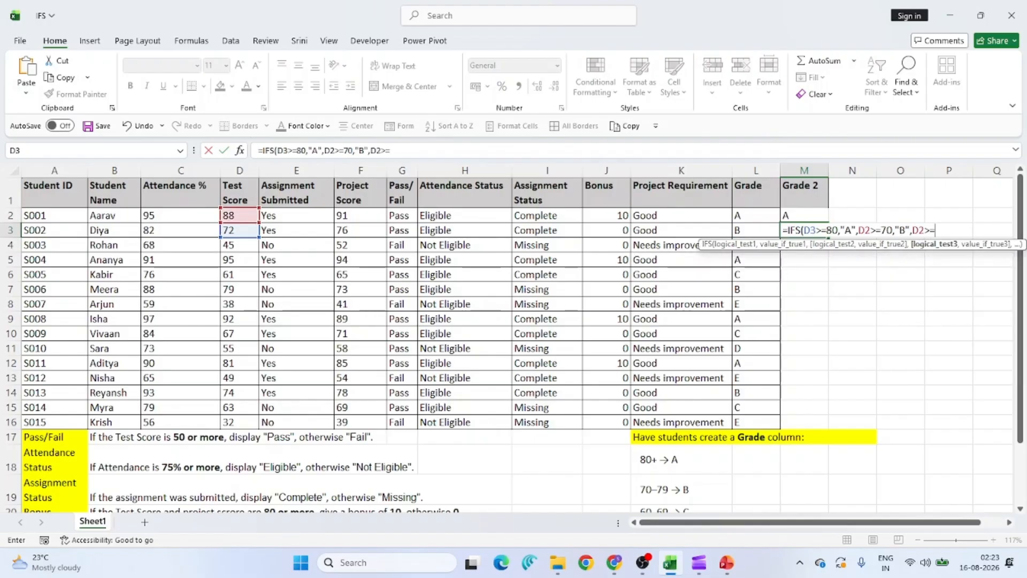
{"action": "type", "text": "=60,\"C\""}
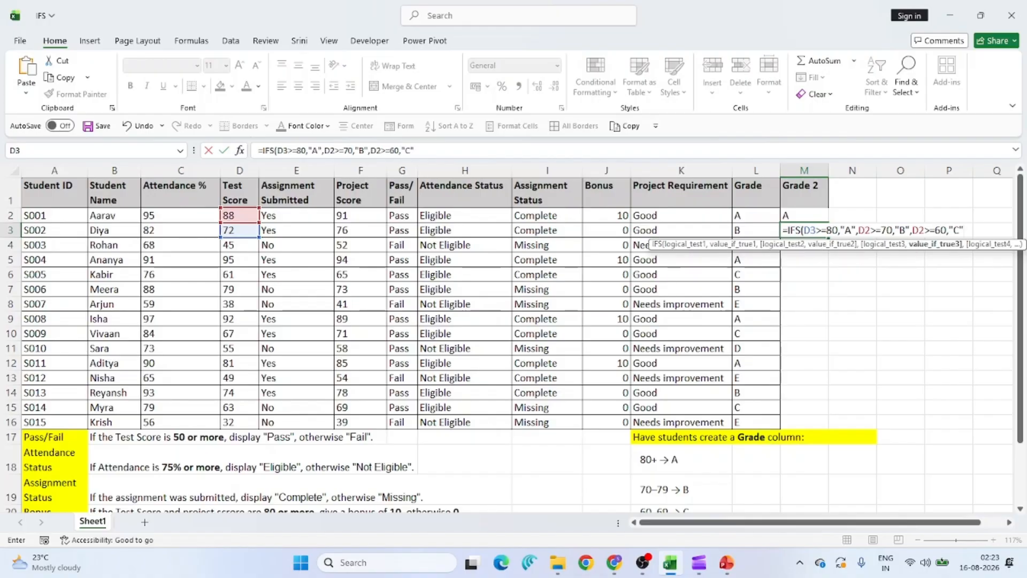
{"action": "type", "text": ",D"}
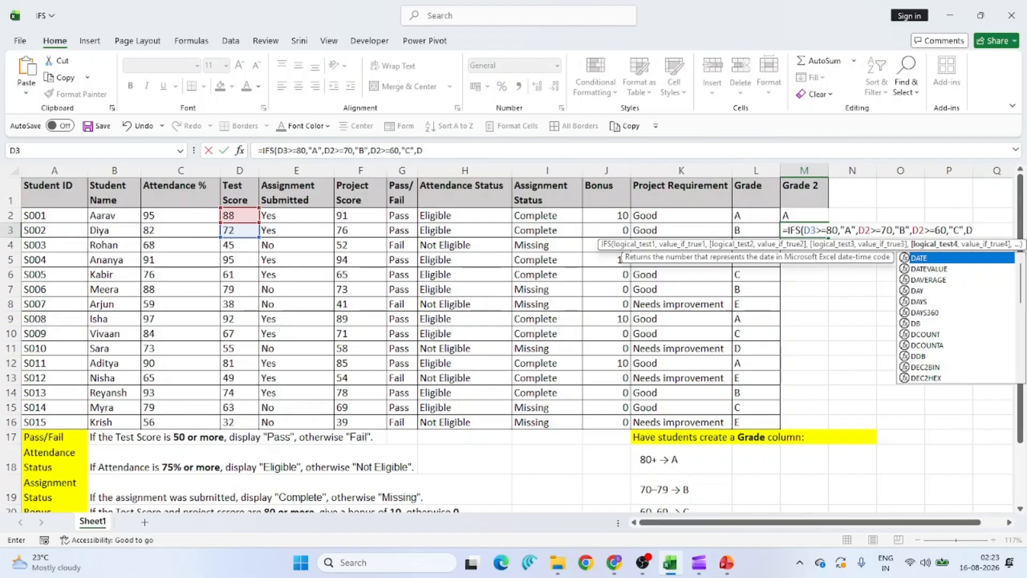
{"action": "type", "text": "2>"}
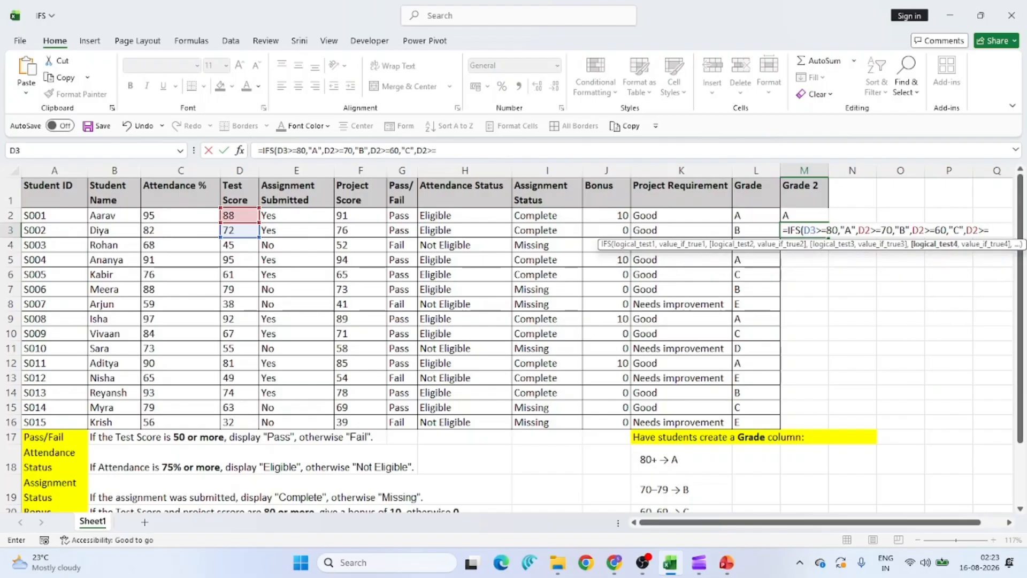
{"action": "type", "text": "=50,"}
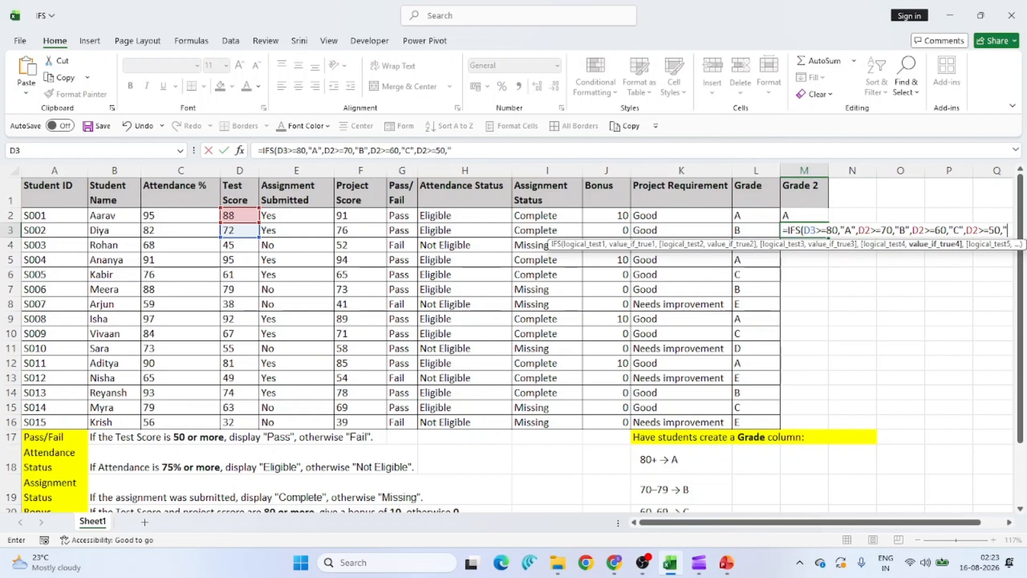
{"action": "type", "text": "D\""}
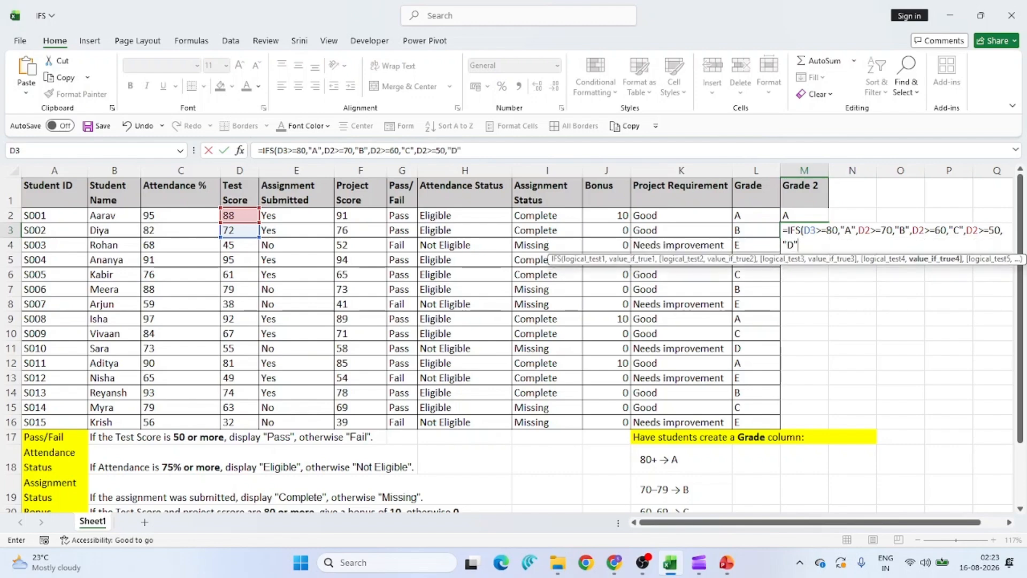
{"action": "type", "text": ","}
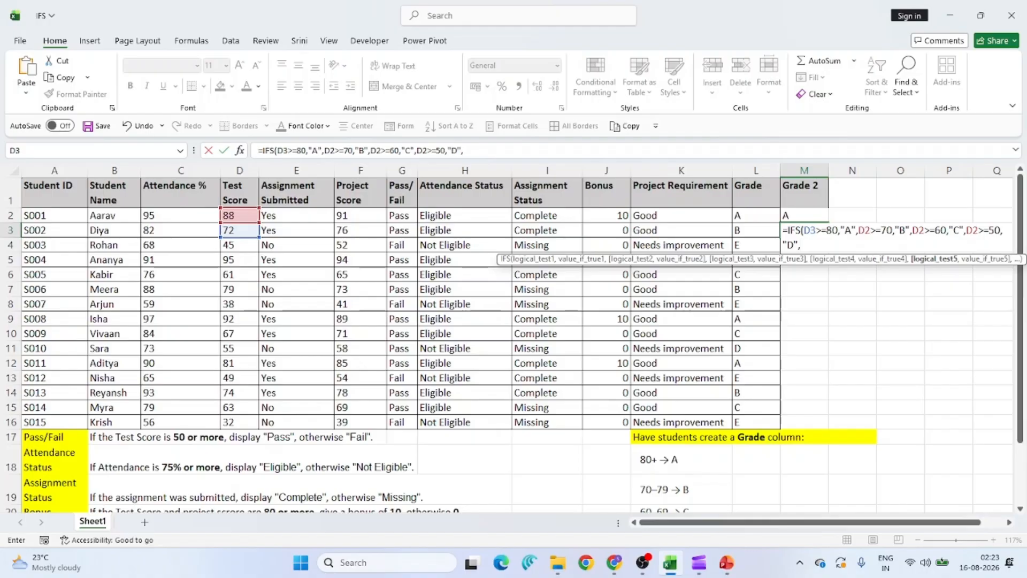
{"action": "type", "text": "True"}
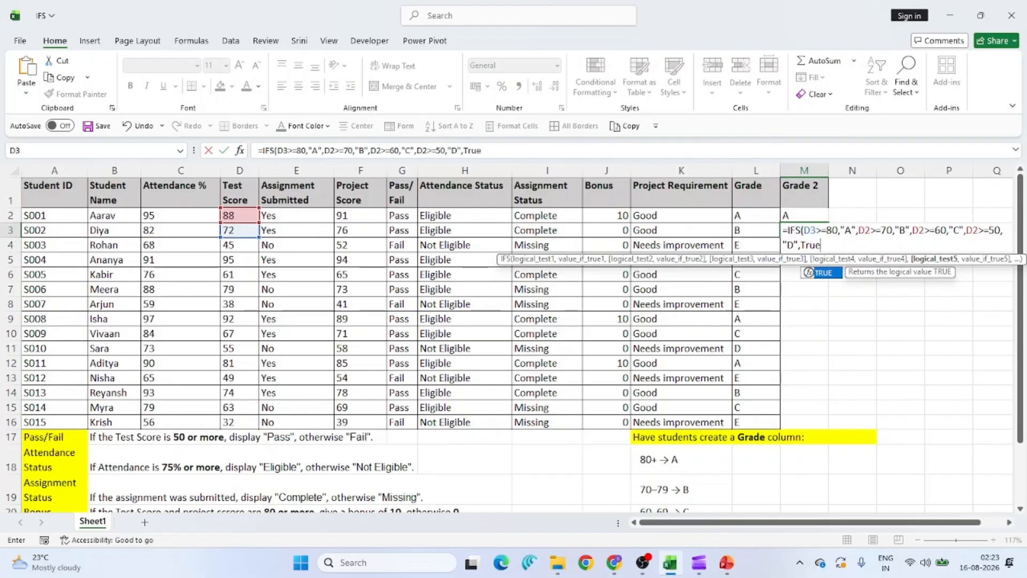
{"action": "type", "text": ","}
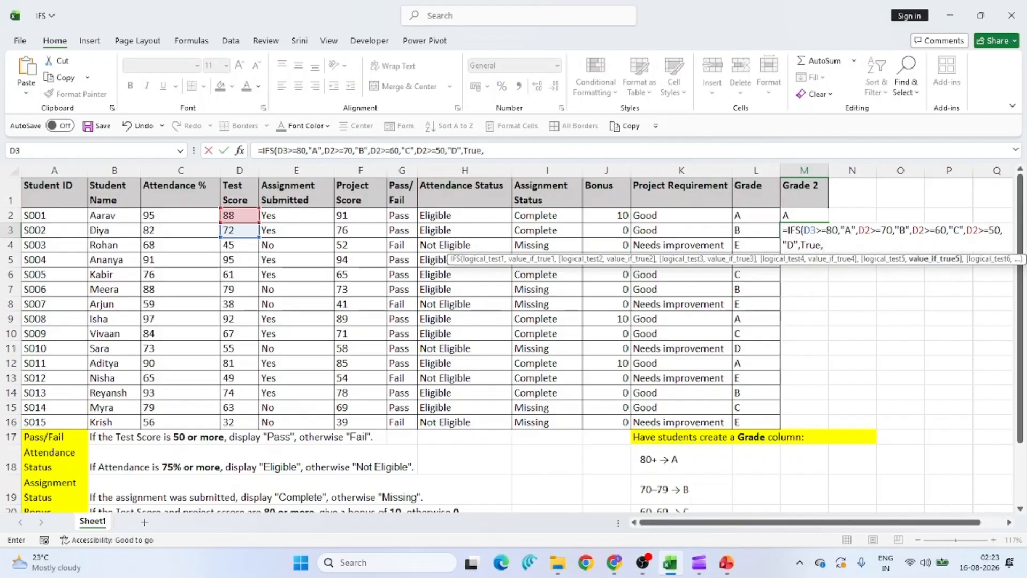
{"action": "type", "text": "\"E\")"}
{"action": "key", "text": "Return"}
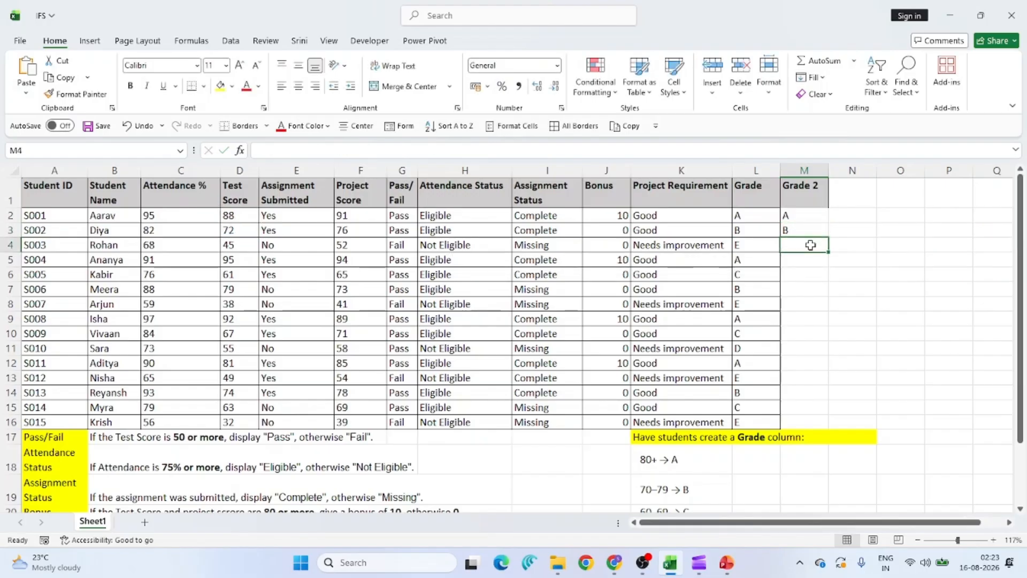
Enter =FORMULATEXT(M2) in N2 and =FORMULATEXT(M3) in N3.
{"action": "scroll", "coordinate": [818, 241], "scroll_direction": "right", "scroll_amount": 3}
{"action": "scroll", "coordinate": [819, 241], "scroll_direction": "left", "scroll_amount": 1}
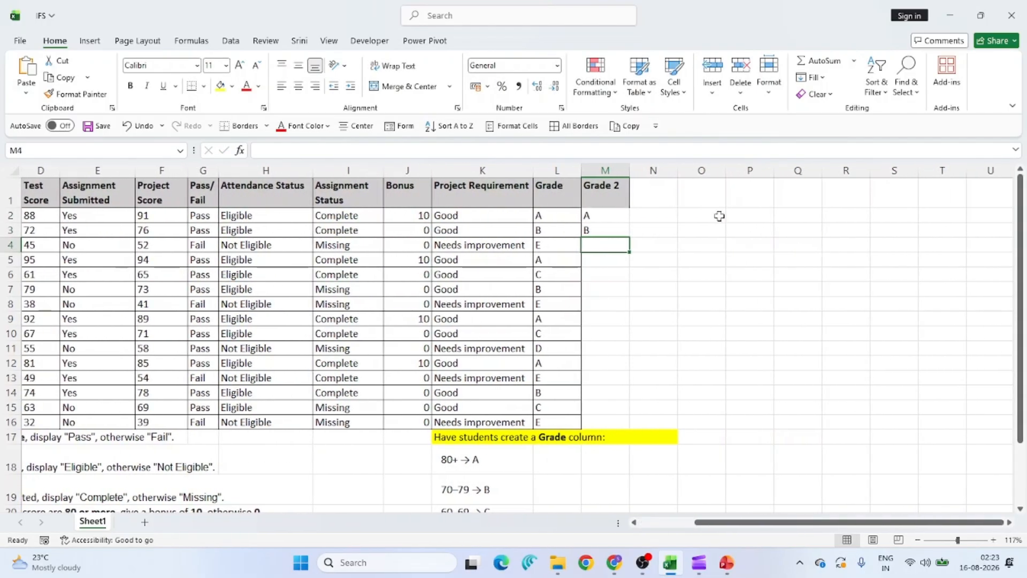
{"action": "left_click", "coordinate": [659, 215]}
{"action": "type", "text": "=formu"}
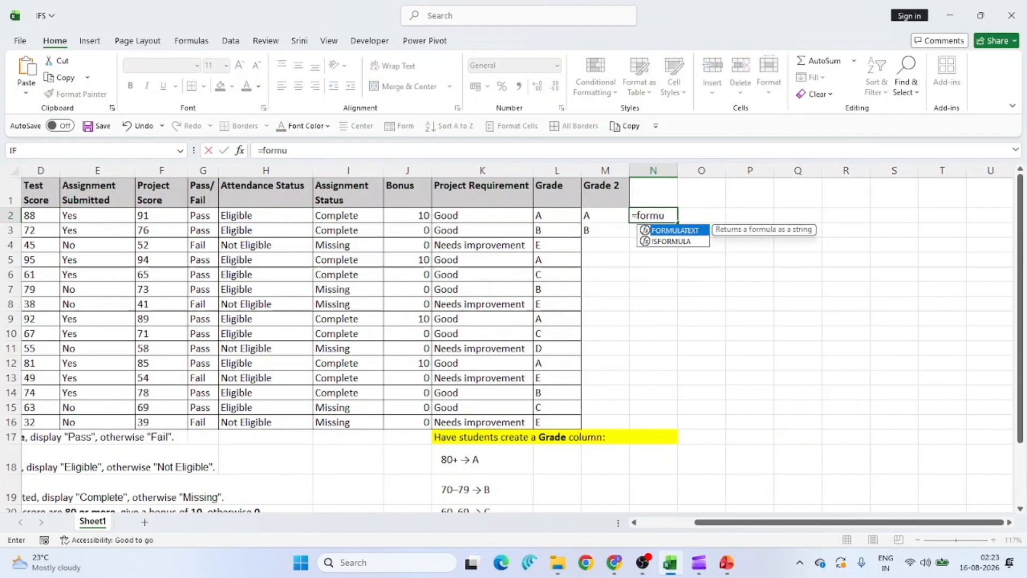
{"action": "key", "text": "Tab"}
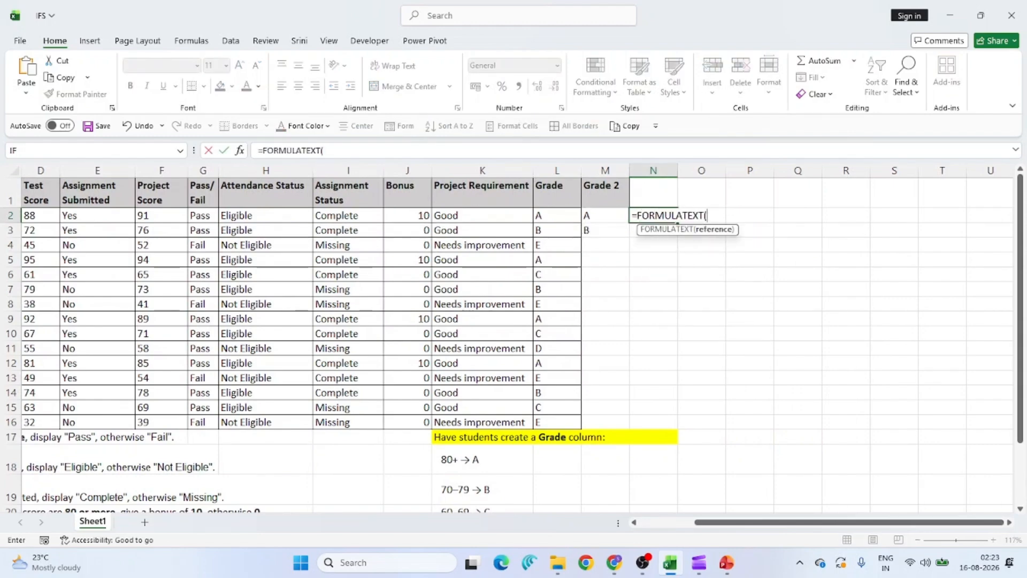
{"action": "left_click", "coordinate": [615, 216]}
{"action": "key", "text": "Return"}
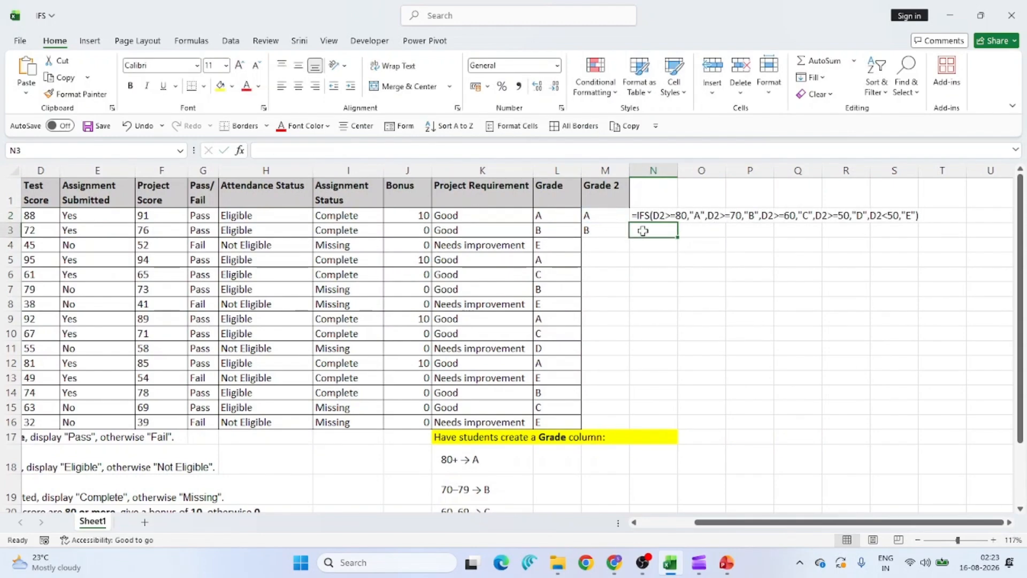
{"action": "type", "text": "=f"}
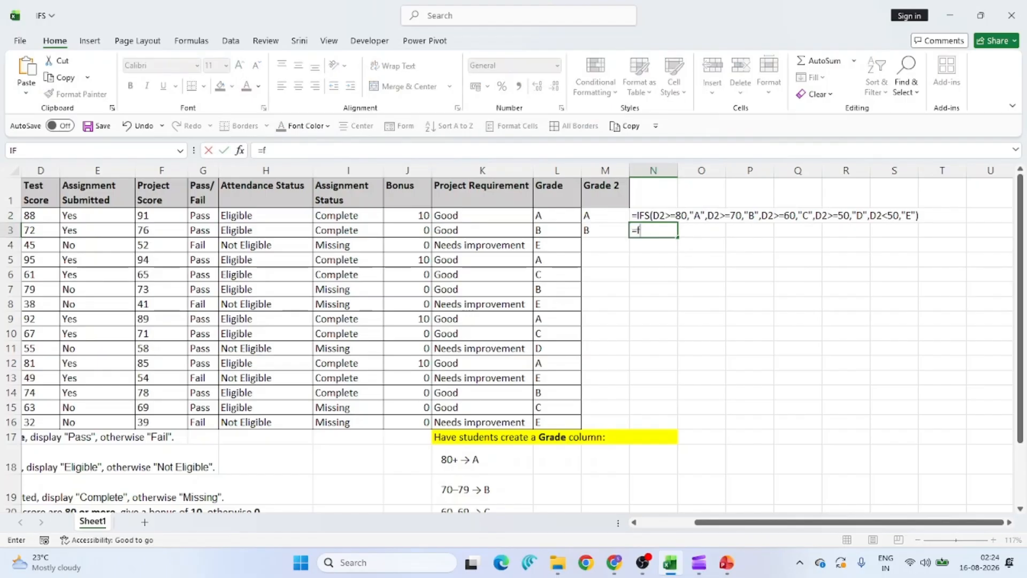
{"action": "type", "text": "orm"}
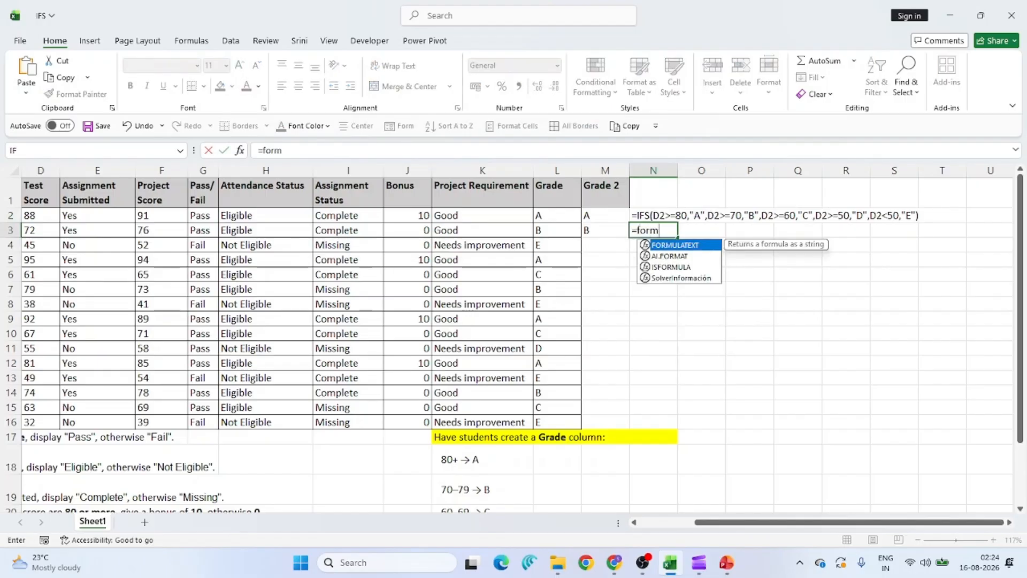
{"action": "key", "text": "Tab"}
{"action": "left_click", "coordinate": [609, 230]}
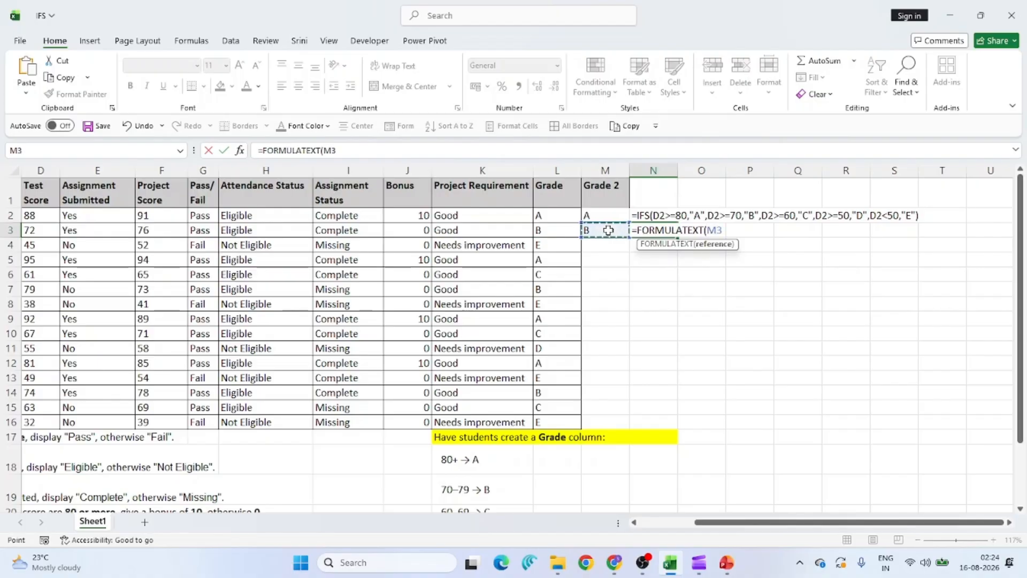
{"action": "key", "text": "Return"}
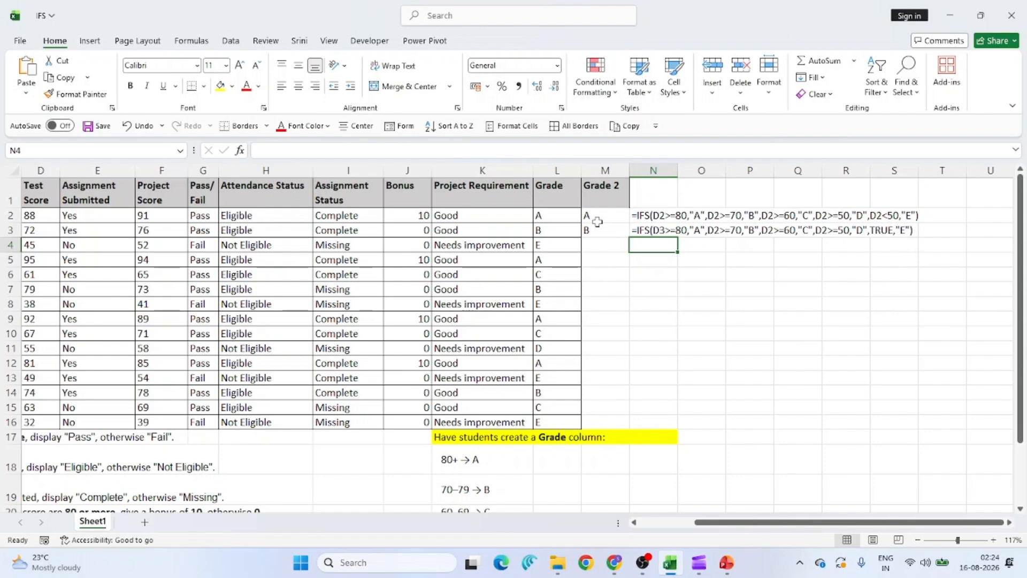
Fill M3's formula down to M16 and check row 14, where score 74 got E.
{"action": "left_click", "coordinate": [602, 232]}
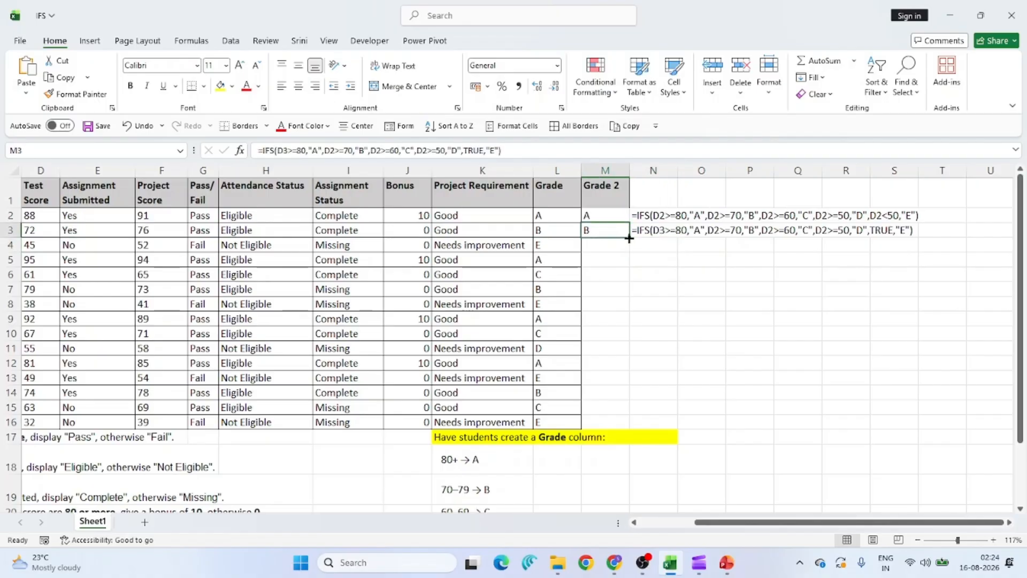
{"action": "left_click_drag", "start_coordinate": [629, 239], "coordinate": [614, 427]}
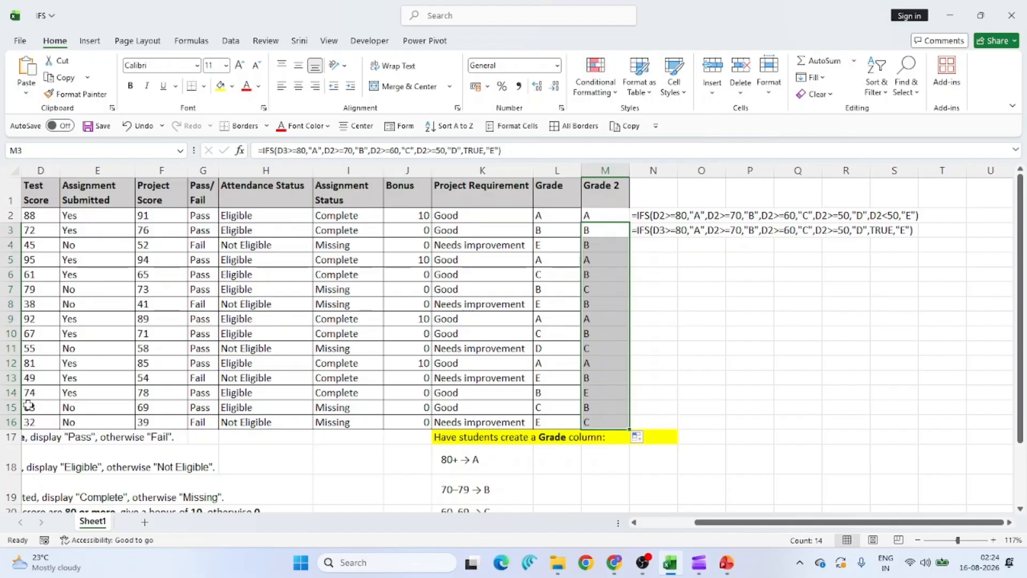
{"action": "left_click", "coordinate": [3, 393]}
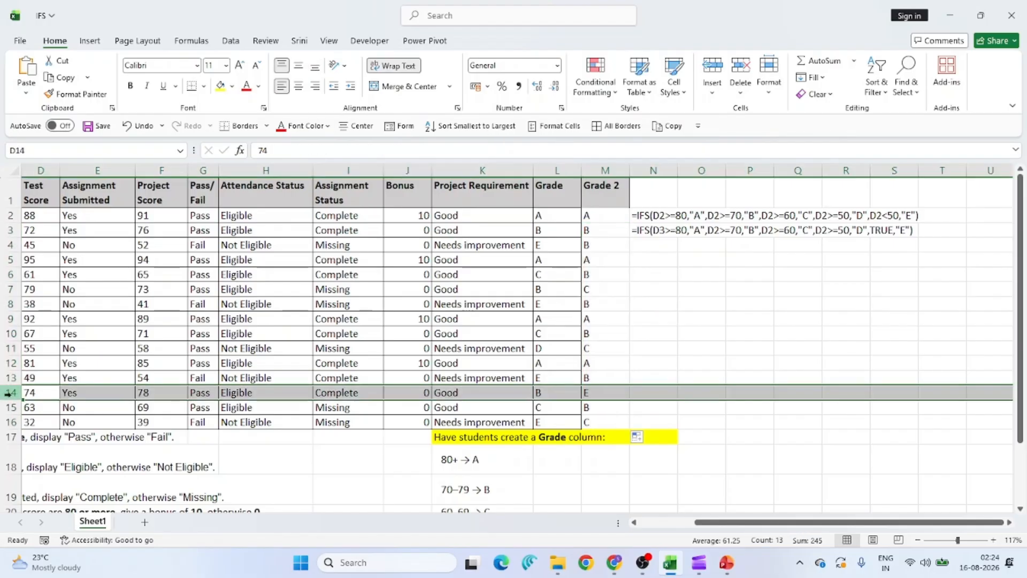
{"action": "scroll", "coordinate": [72, 393], "scroll_direction": "left", "scroll_amount": 3}
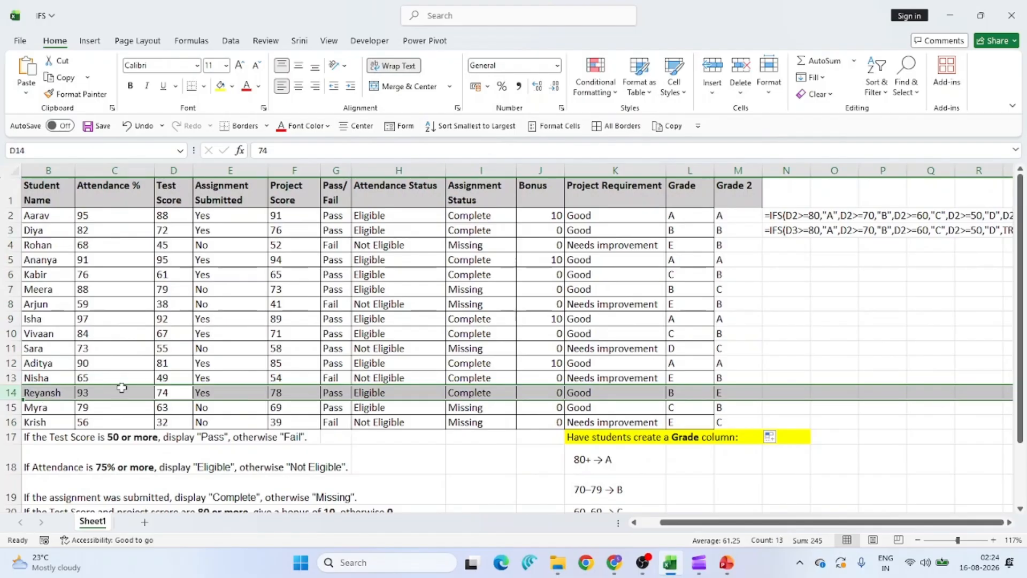
{"action": "left_click", "coordinate": [177, 392]}
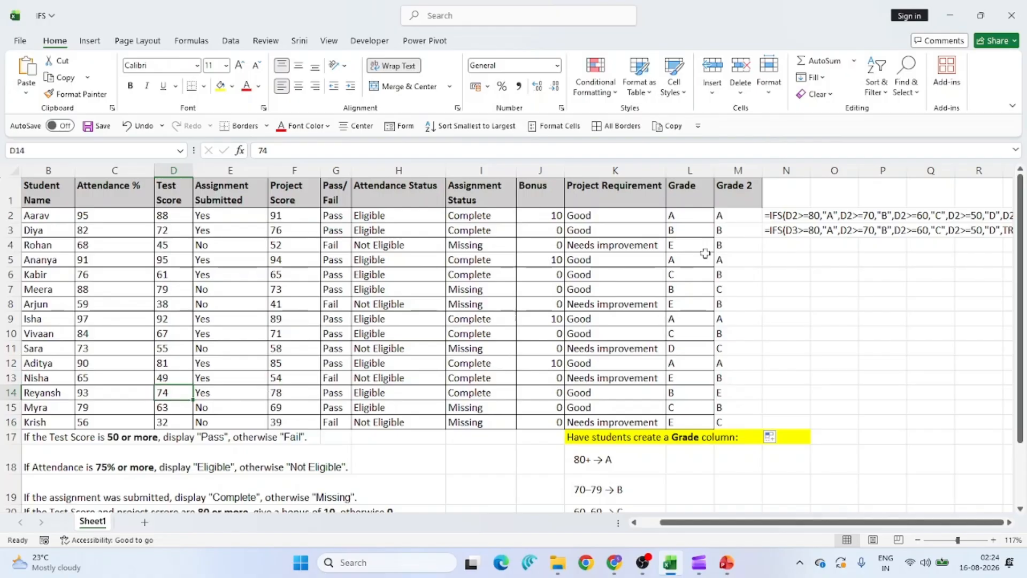
{"action": "scroll", "coordinate": [753, 222], "scroll_direction": "right", "scroll_amount": 3}
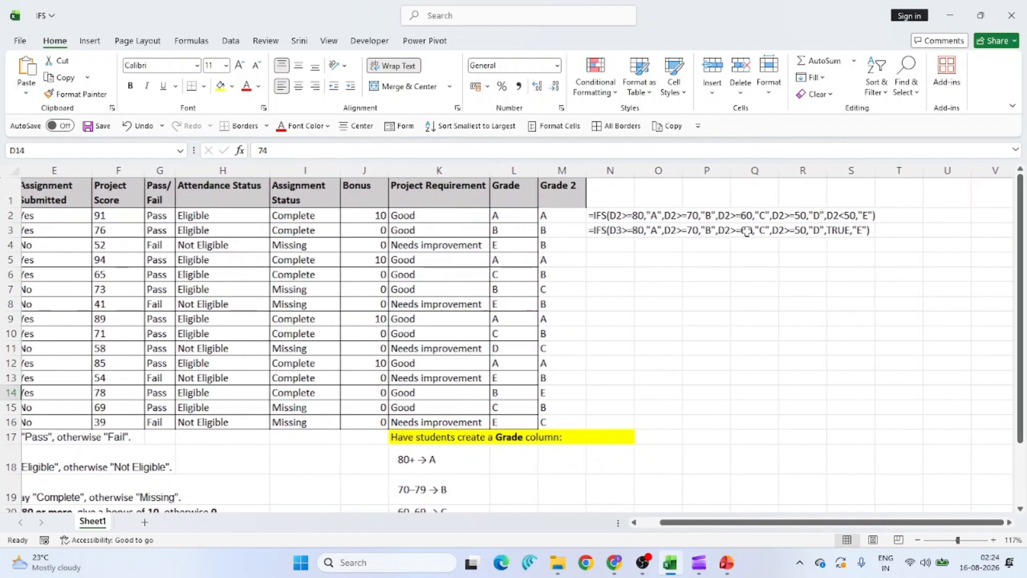
Change M3's three remaining D2 references to D3 and refill down to M16, so row 14 shows B.
{"action": "left_click", "coordinate": [555, 231]}
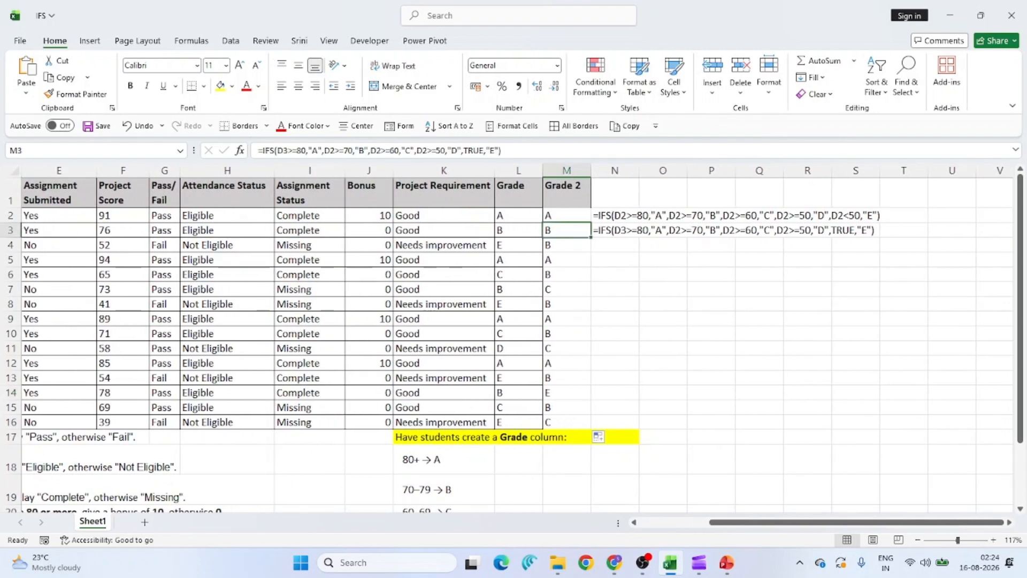
{"action": "left_click", "coordinate": [335, 150]}
{"action": "key", "text": "BackSpace"}
{"action": "type", "text": "3"}
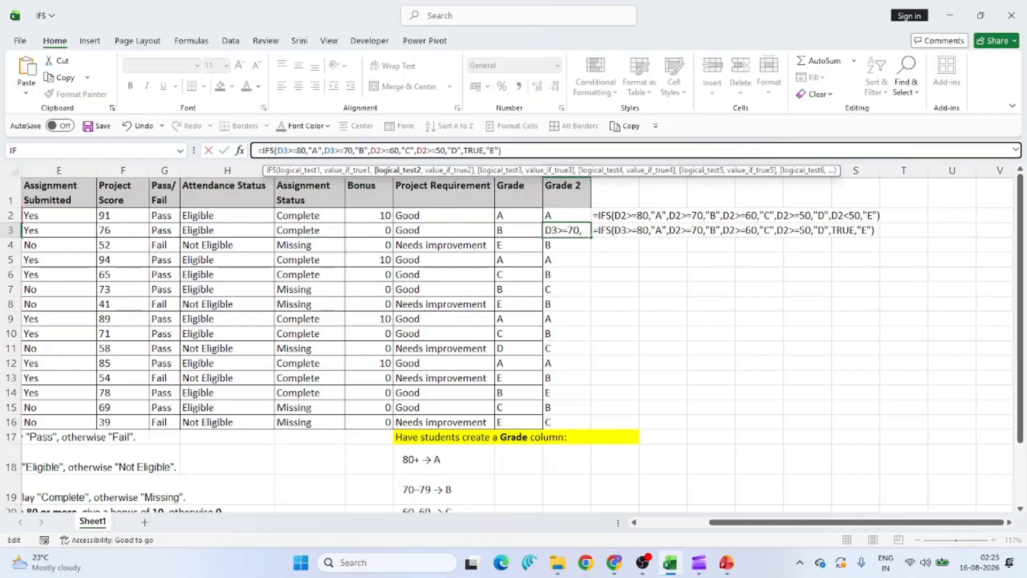
{"action": "left_click", "coordinate": [380, 151]}
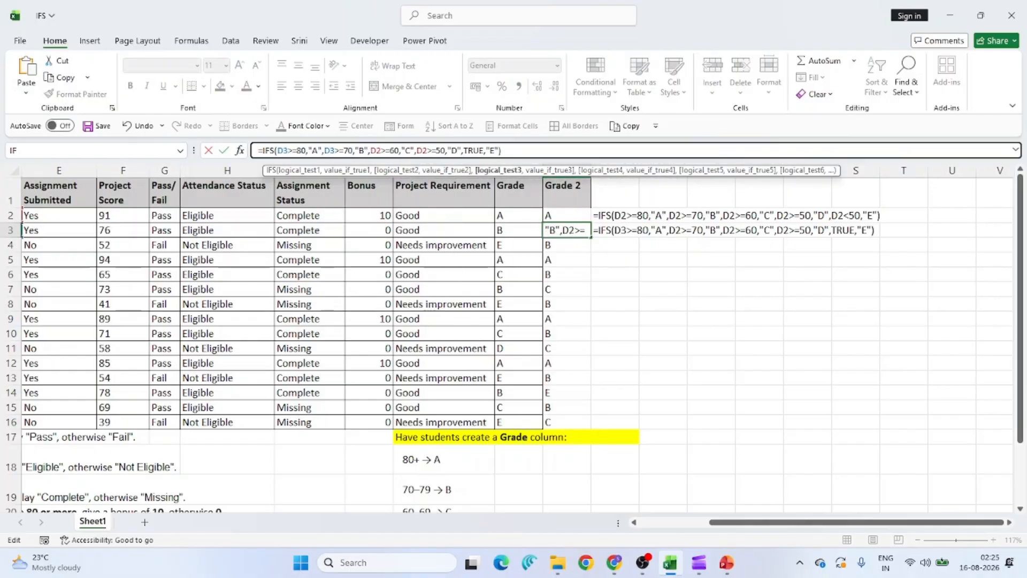
{"action": "key", "text": "BackSpace"}
{"action": "type", "text": "3"}
{"action": "left_click", "coordinate": [428, 151]}
{"action": "key", "text": "BackSpace"}
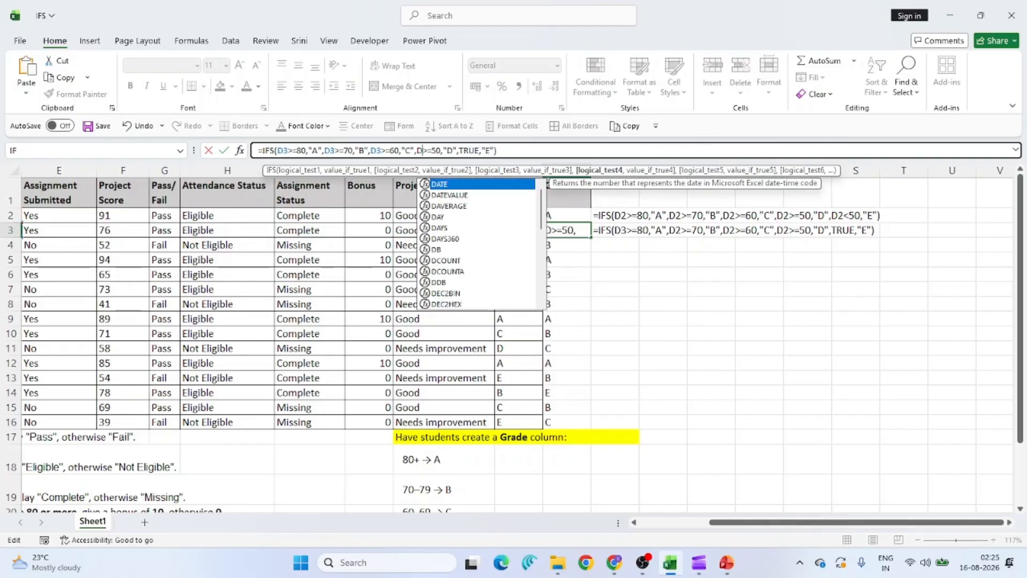
{"action": "type", "text": "3"}
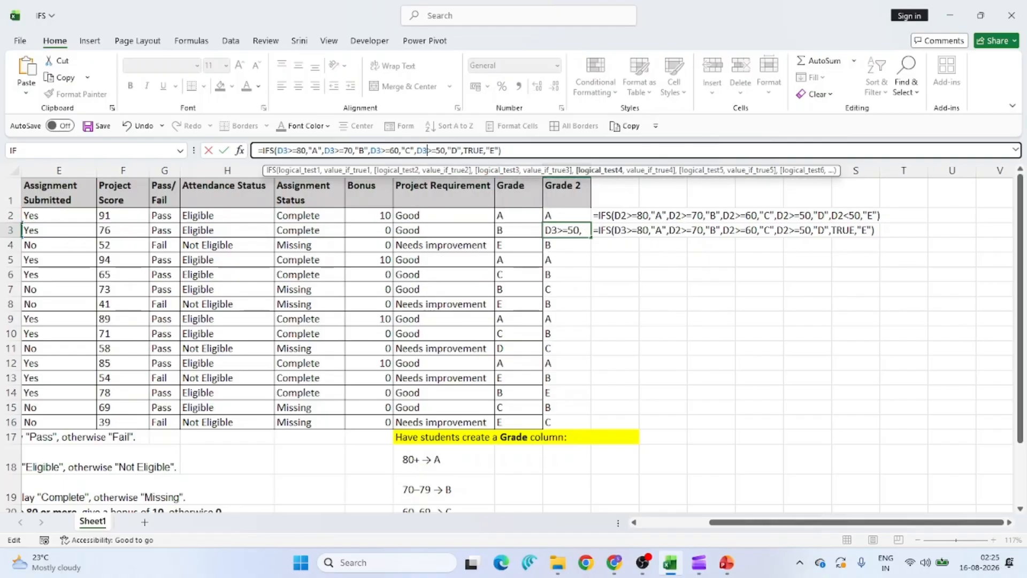
{"action": "key", "text": "Return"}
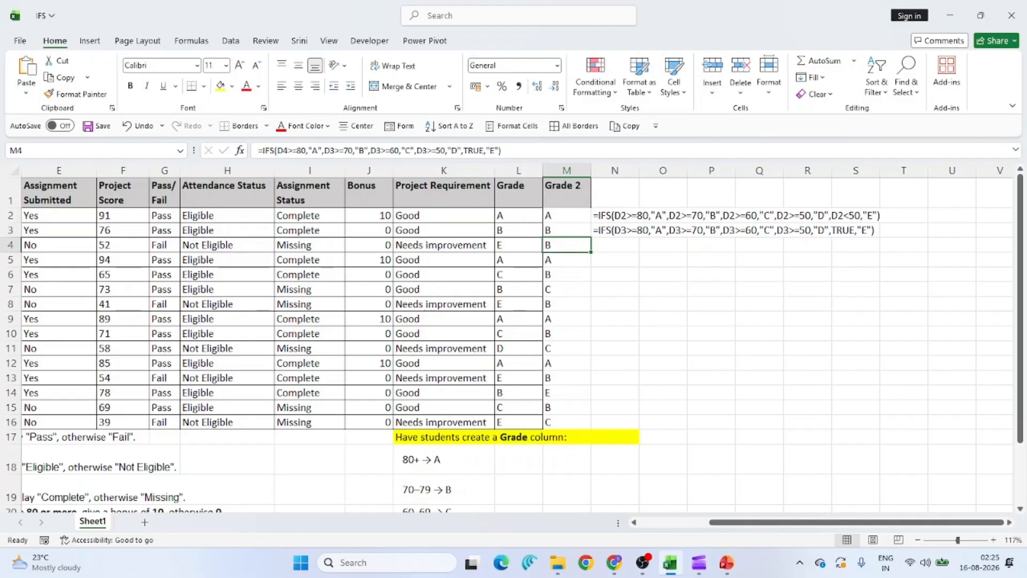
{"action": "left_click", "coordinate": [574, 232]}
{"action": "left_click_drag", "start_coordinate": [589, 239], "coordinate": [575, 425]}
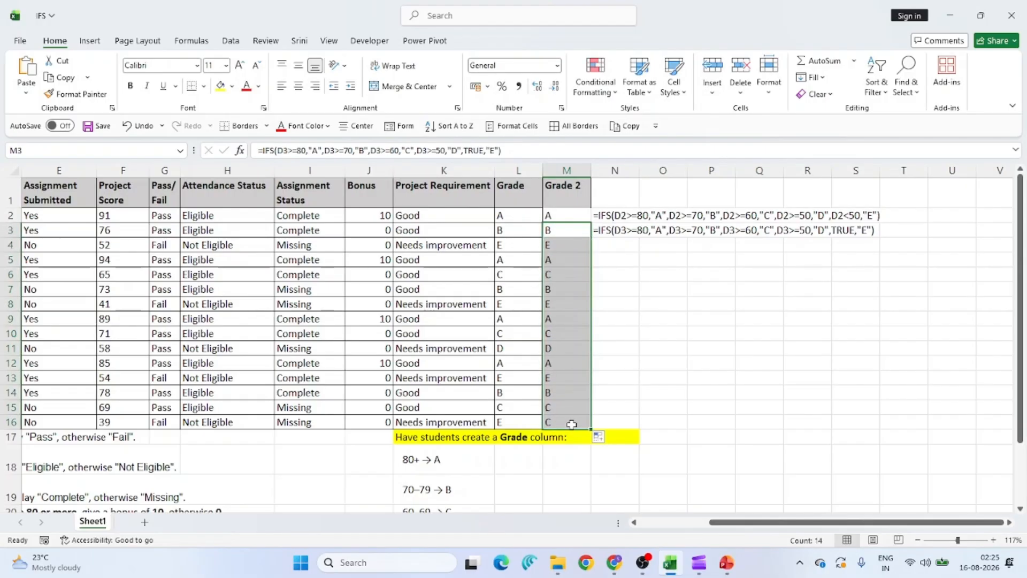
Check the corrected grades in rows 14 and 16, including the test score 32 in D16.
{"action": "scroll", "coordinate": [559, 404], "scroll_direction": "left", "scroll_amount": 4}
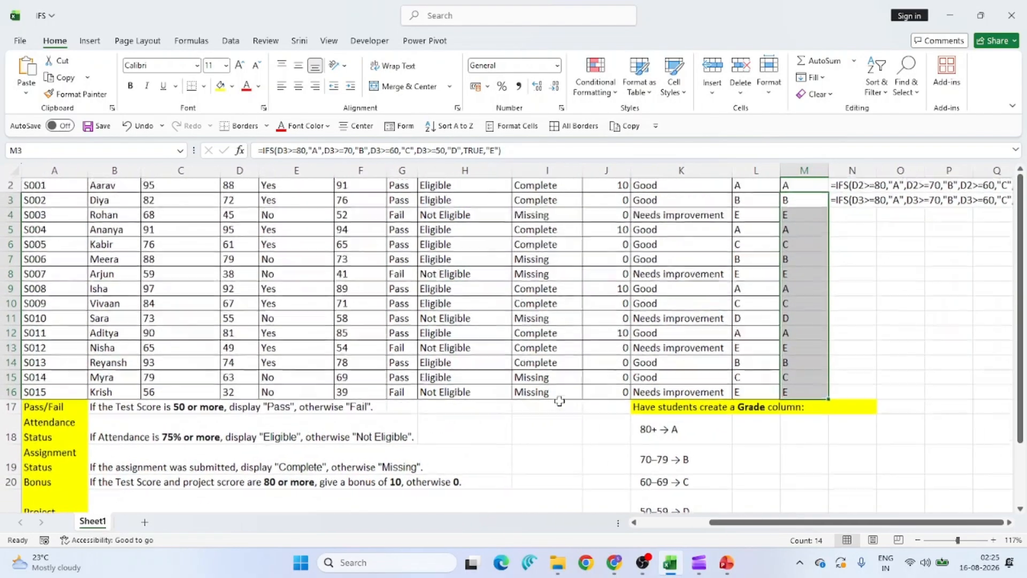
{"action": "left_click", "coordinate": [13, 362]}
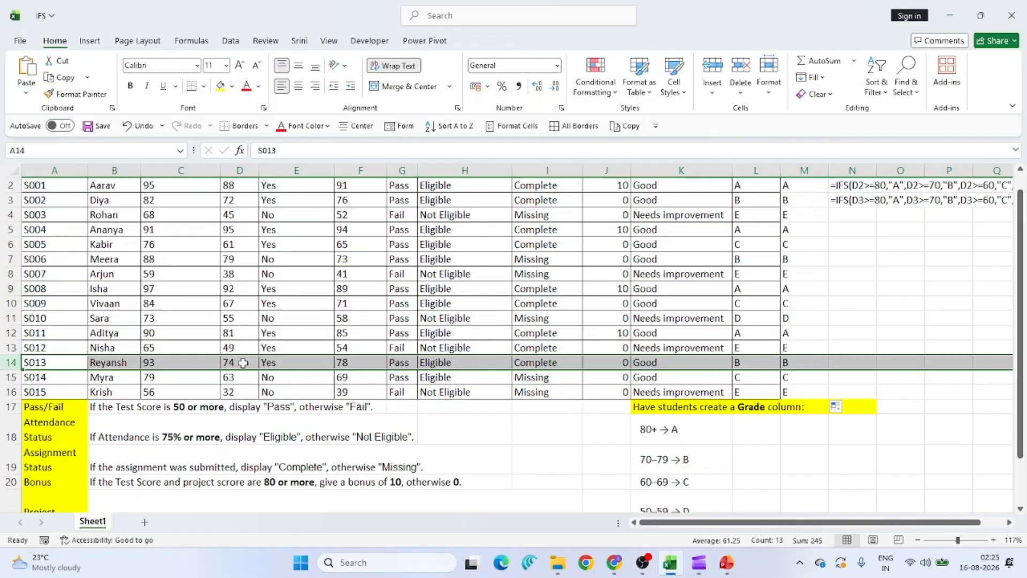
{"action": "scroll", "coordinate": [856, 243], "scroll_direction": "right", "scroll_amount": 1}
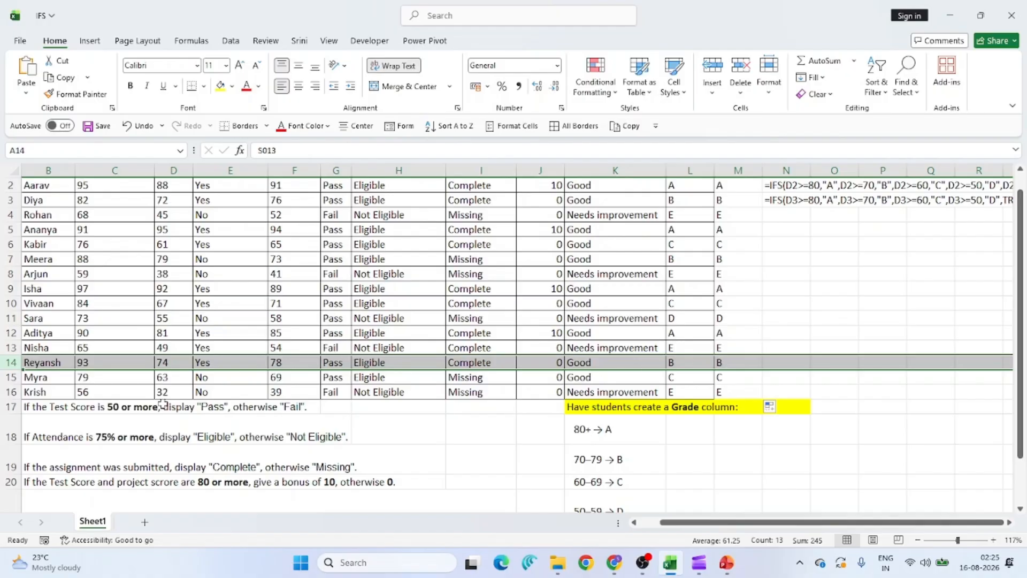
{"action": "left_click", "coordinate": [15, 393]}
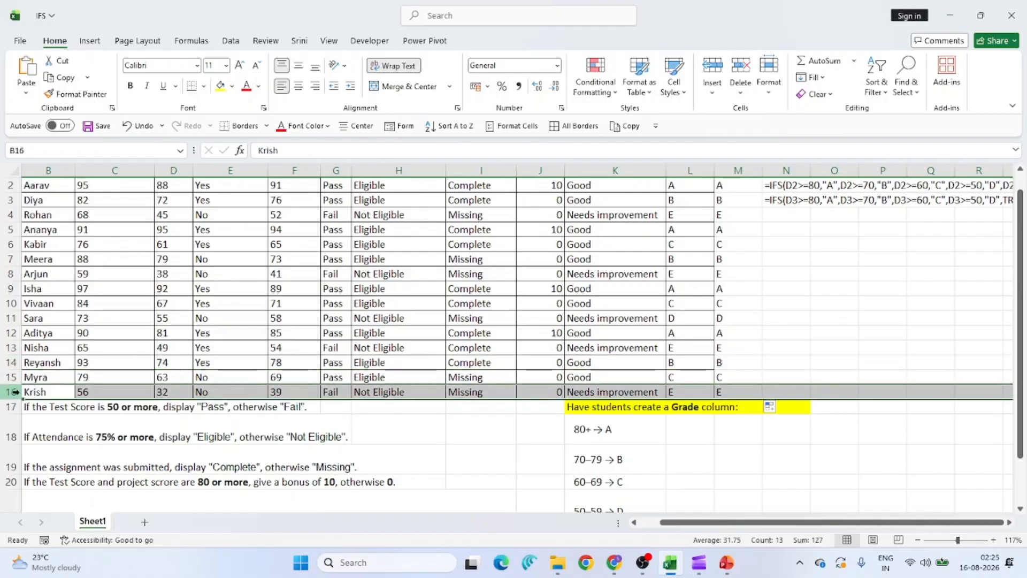
{"action": "left_click", "coordinate": [169, 394]}
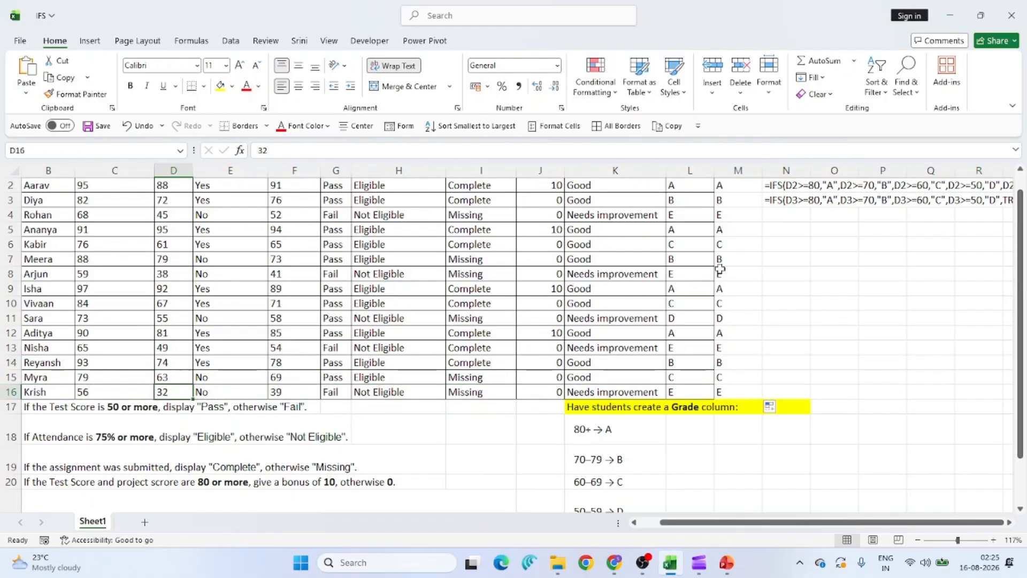
{"action": "scroll", "coordinate": [904, 230], "scroll_direction": "right", "scroll_amount": 3}
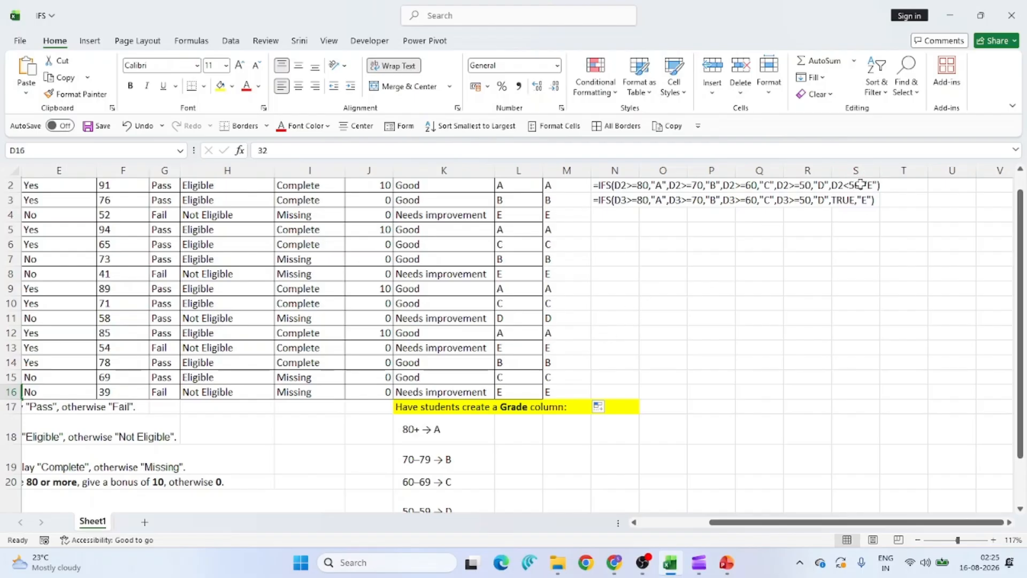
Switch to the IFS PowerPoint deck and show slide 2, 'What is the IFS Function?'.
{"action": "scroll", "coordinate": [638, 271], "scroll_direction": "up", "scroll_amount": 1}
{"action": "scroll", "coordinate": [639, 271], "scroll_direction": "left", "scroll_amount": 3}
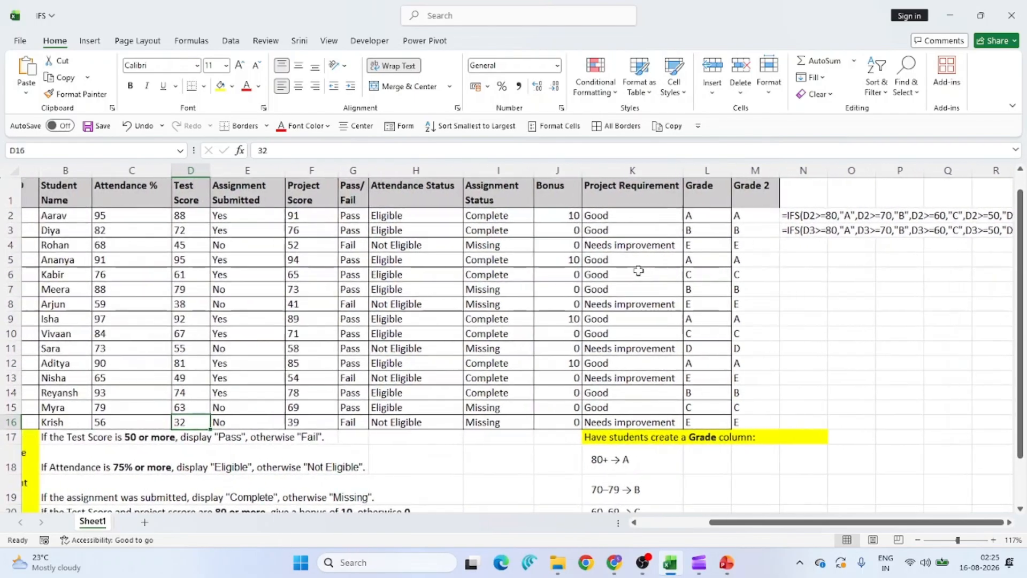
{"action": "scroll", "coordinate": [639, 270], "scroll_direction": "left", "scroll_amount": 1}
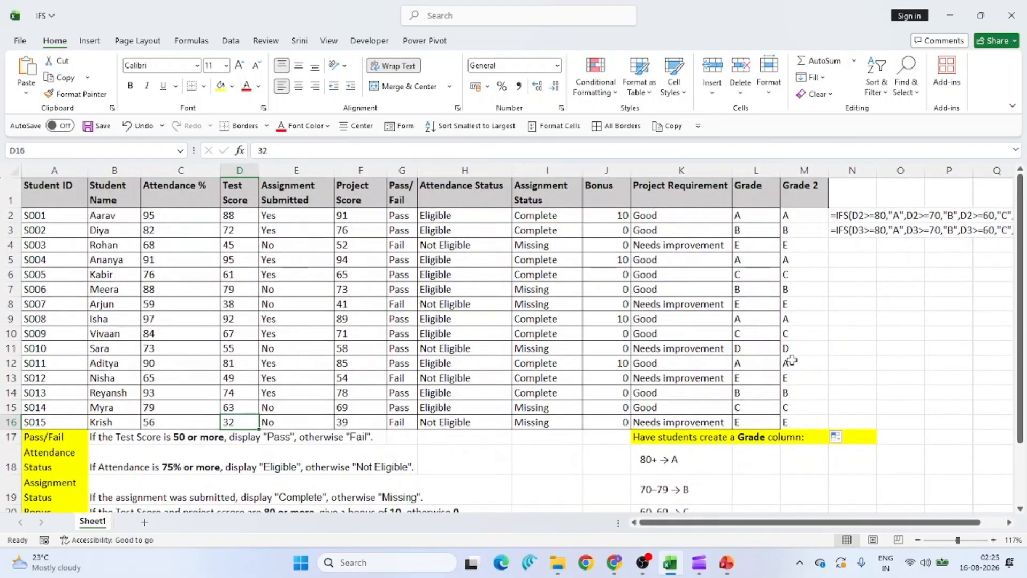
{"action": "key", "text": "alt+Tab"}
{"action": "key", "text": "alt+Tab"}
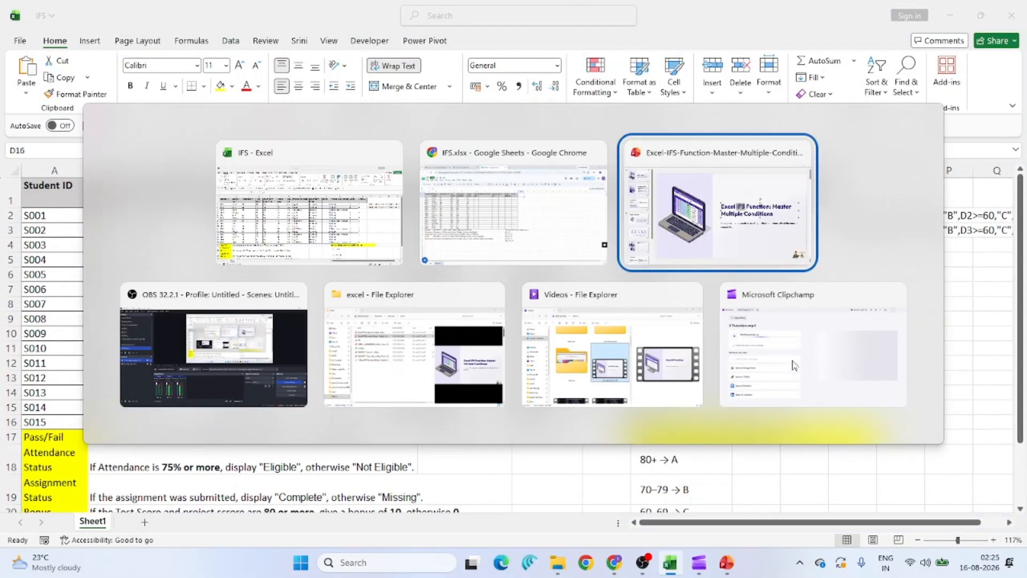
{"action": "left_click", "coordinate": [132, 151]}
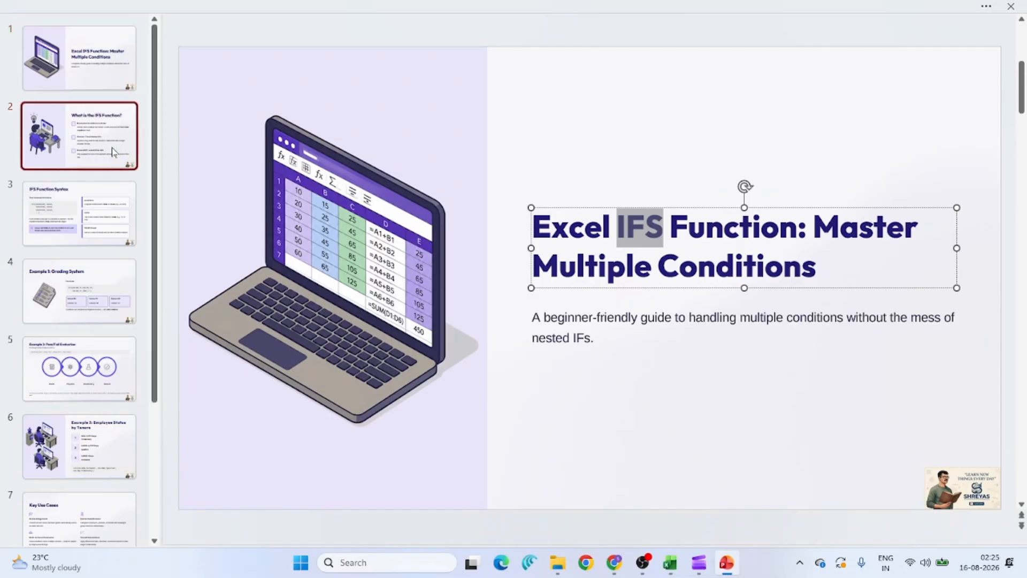